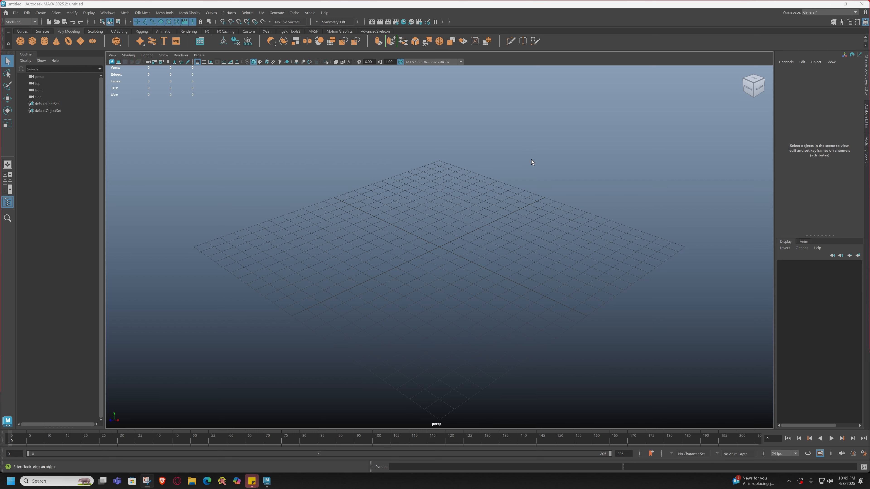
Create a polygon cube, pCube1, at the grid origin using the Shift+right-click marking menu.
right_click_drag(511, 244, 502, 263, "shift")
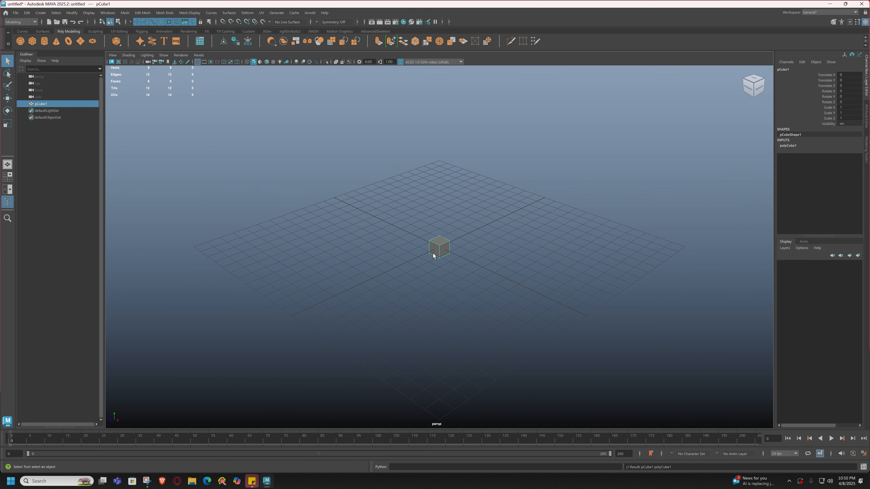
Scale the cube up to about 5.2, squash it into a thin slab, and raise it onto the grid.
key("r")
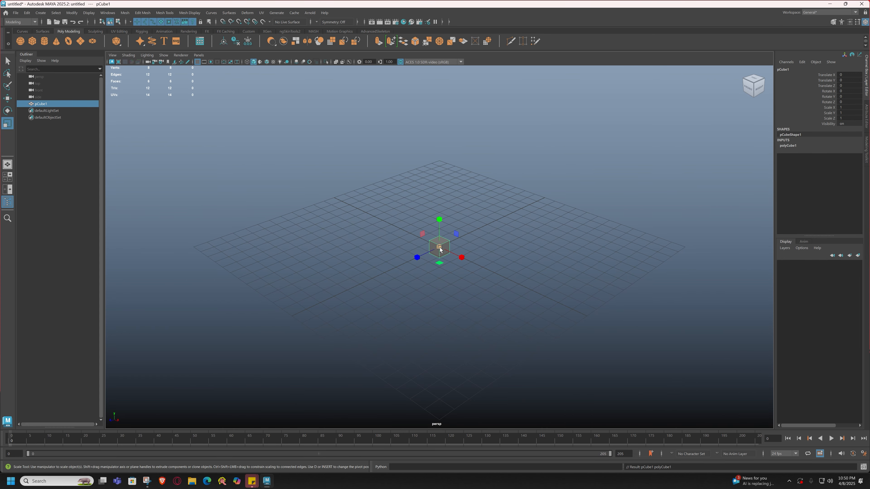
left_click_drag(439, 247, 493, 300)
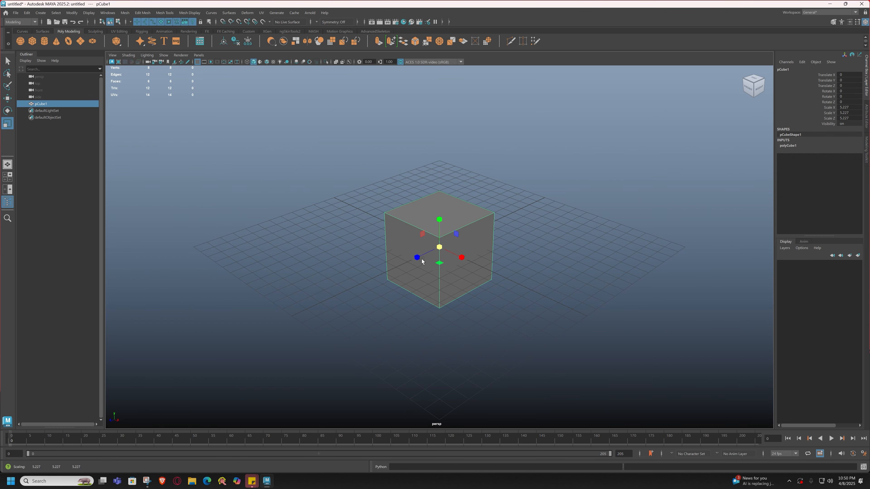
left_click_drag(421, 261, 438, 190)
key("w")
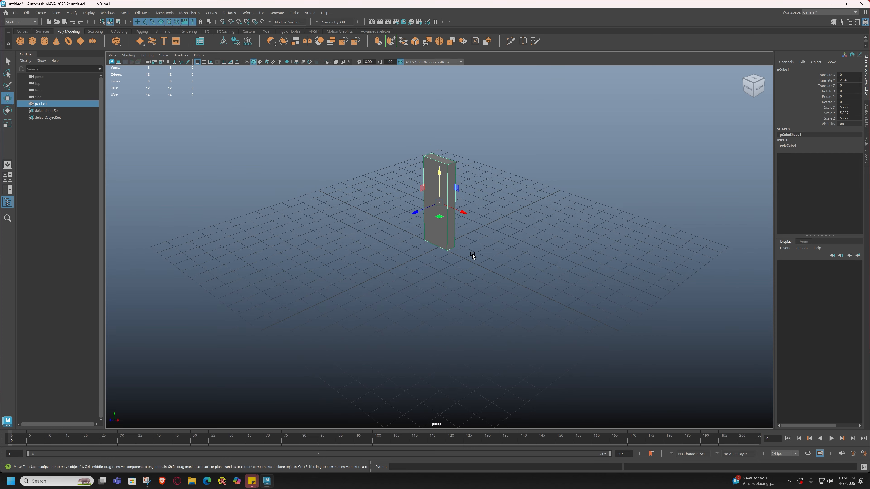
mouse_move(472, 254)
left_mouse_down("alt")
mouse_move(438, 259)
mouse_move(473, 257)
left_mouse_up("alt")
scroll(473, 257, "down", 3)
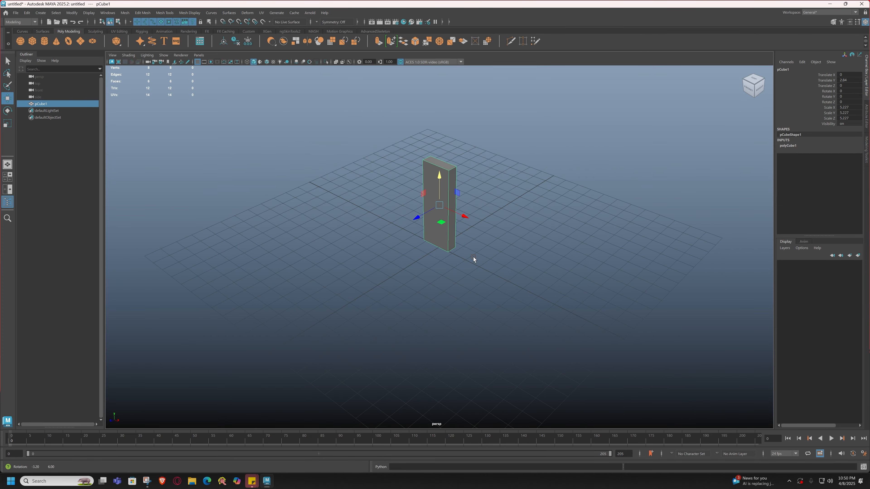
scroll(489, 260, "down", 3)
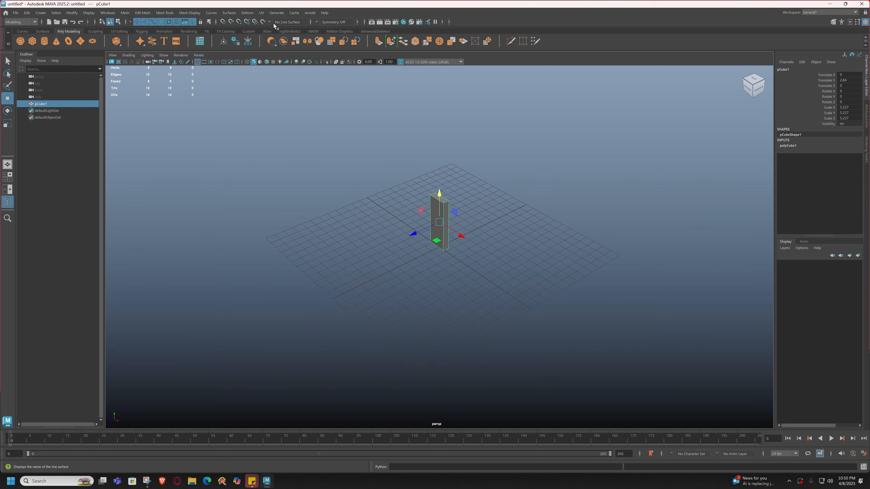
Create a MASH network from the slab that repeats it ten times in a row.
left_click(314, 31)
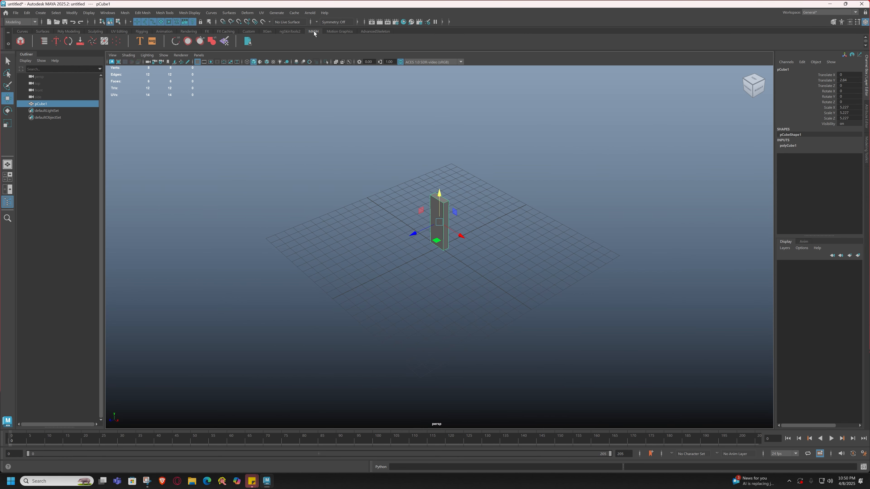
left_click(19, 42)
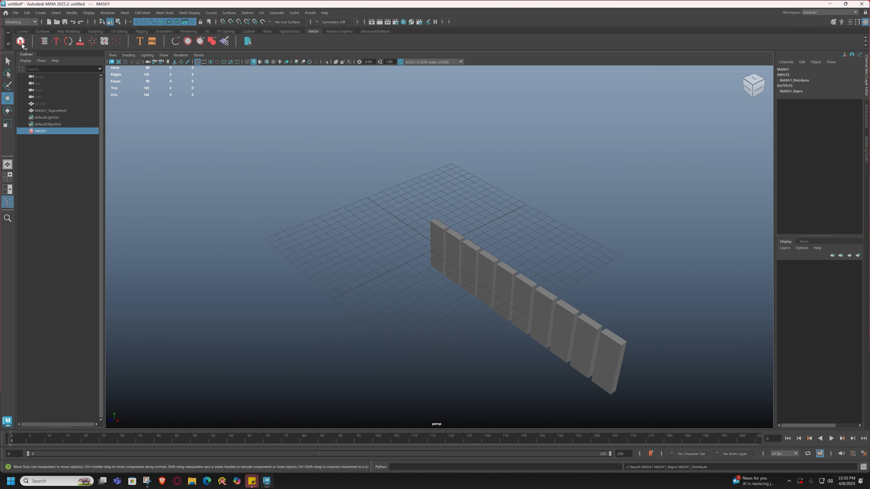
scroll(542, 304, "down", 2)
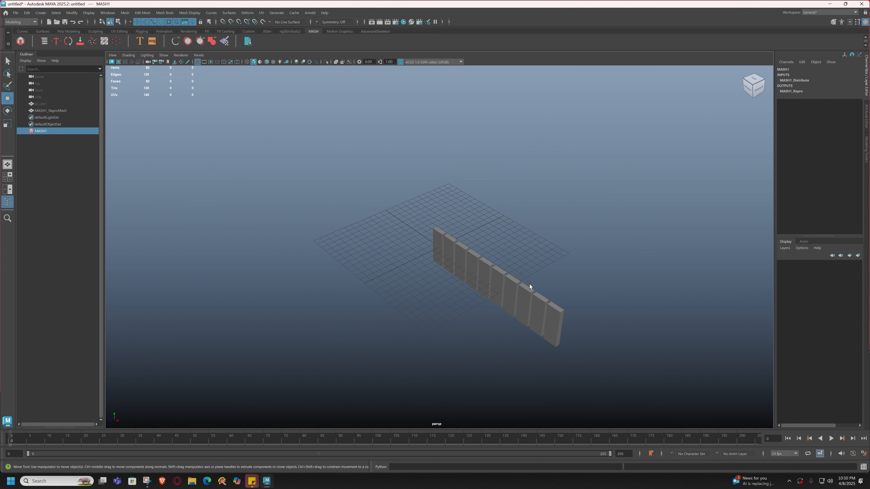
Open the MASH Editor and load MASH1_Distribute, with 10 points spaced 20 along X, for editing.
left_click(45, 41)
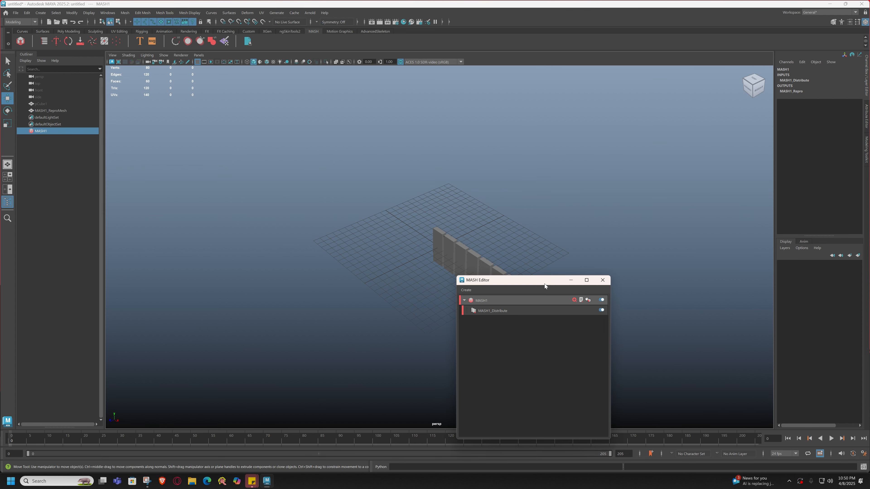
left_click_drag(545, 283, 247, 147)
double_click(186, 168)
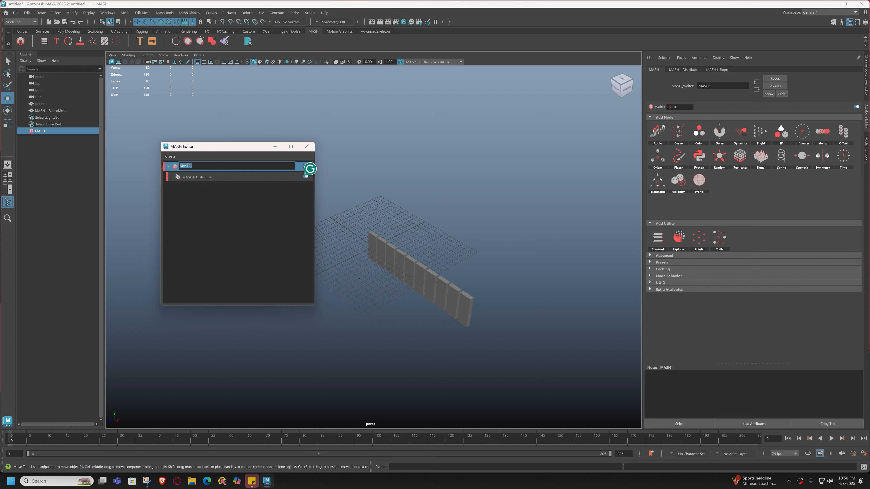
left_click(213, 177)
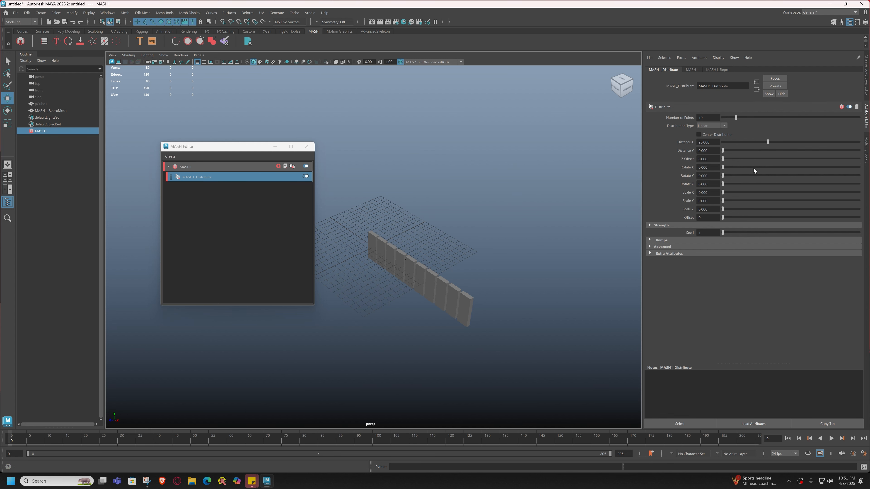
scroll(411, 315, "up", 2)
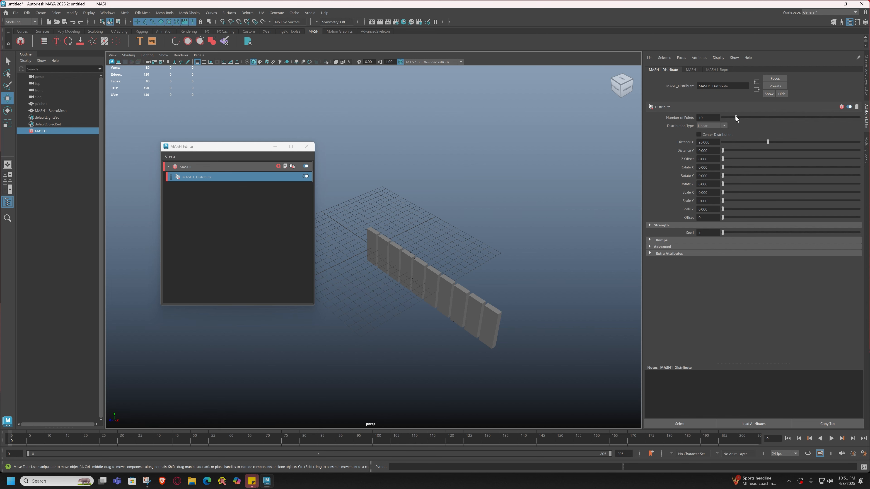
Spread 7 dominoes diagonally with Distance X 21.894, Distance Y 16.645 and Z Offset 12.857.
mouse_move(736, 117)
left_mouse_down()
mouse_move(754, 120)
mouse_move(738, 124)
left_mouse_up()
left_click_drag(767, 142, 789, 151)
left_click_drag(723, 151, 763, 174)
mouse_move(789, 142)
left_mouse_down()
mouse_move(806, 144)
mouse_move(781, 145)
mouse_move(794, 149)
left_mouse_up()
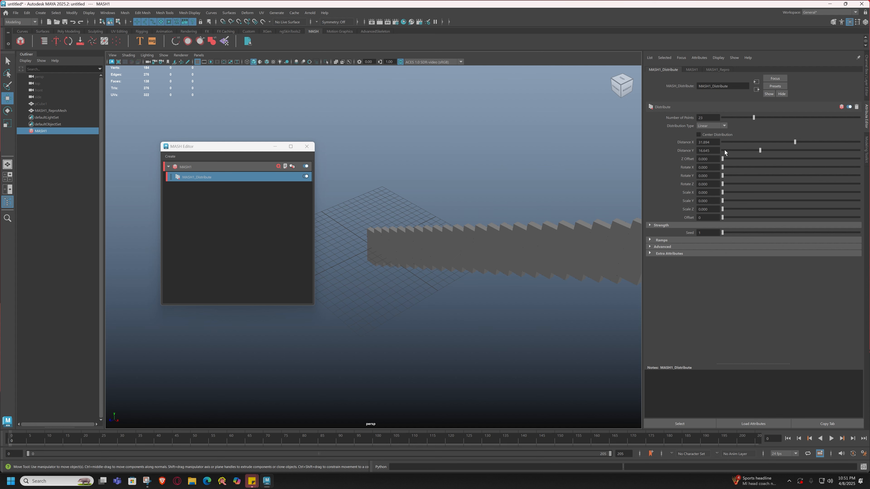
left_click_drag(722, 159, 785, 219)
key("ctrl+z")
key("ctrl+z")
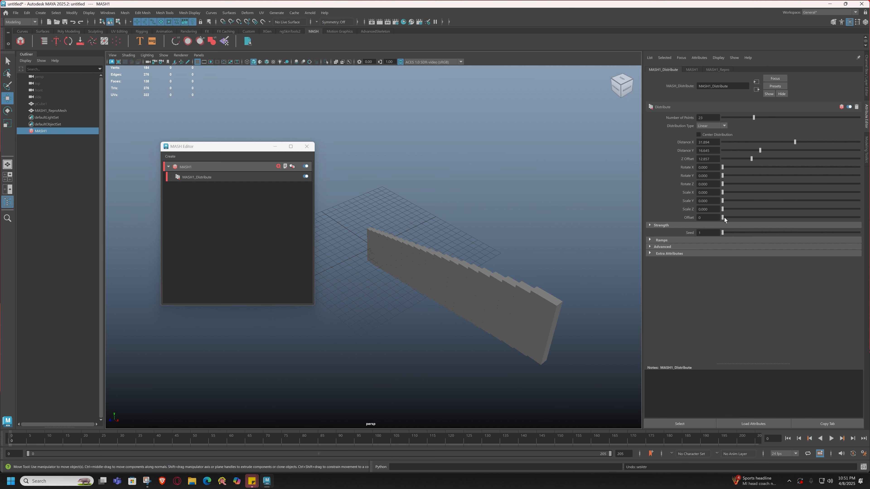
mouse_move(725, 217)
left_mouse_down()
mouse_move(766, 220)
mouse_move(713, 220)
mouse_move(784, 221)
mouse_move(711, 216)
mouse_move(767, 219)
mouse_move(720, 218)
left_mouse_up()
left_click_drag(753, 117, 733, 123)
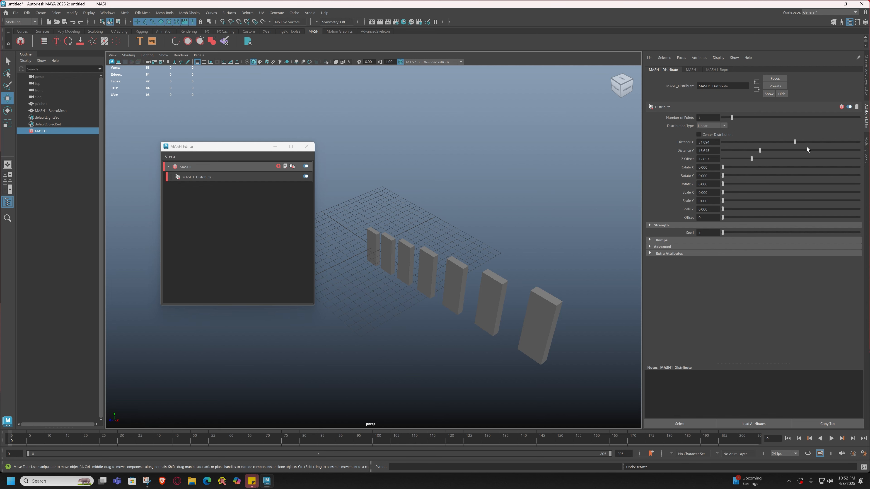
Widen Distance X to 32.425 and increase the row to 15 dominoes.
left_click_drag(795, 142, 820, 142)
right_click_drag(617, 216, 522, 223, "alt")
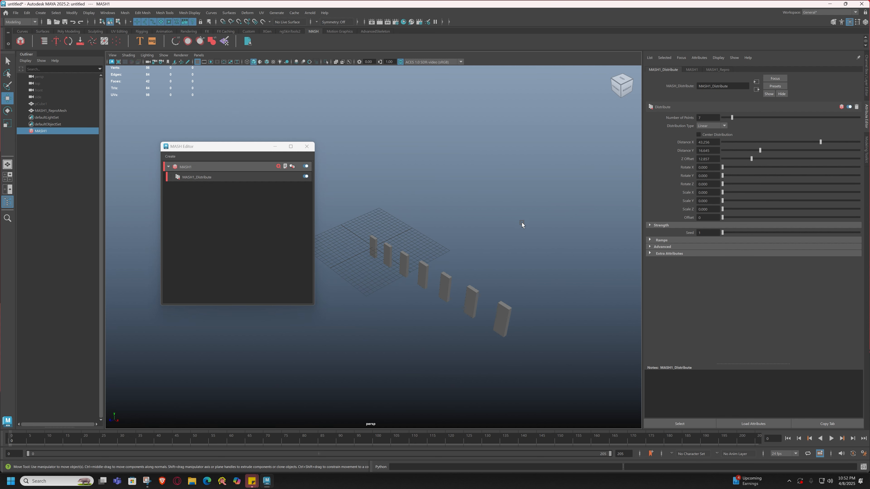
left_click_drag(821, 141, 840, 141)
left_click_drag(731, 118, 744, 120)
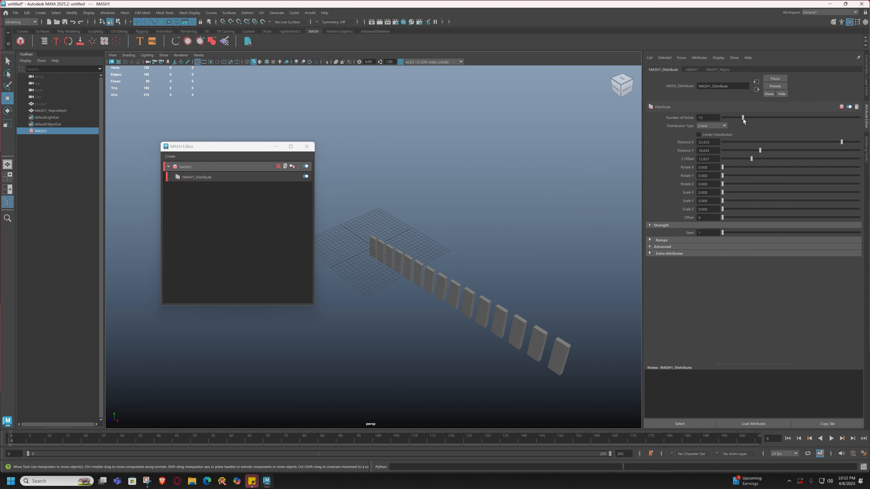
mouse_move(429, 288)
left_mouse_down("alt")
mouse_move(457, 283)
mouse_move(418, 285)
mouse_move(461, 286)
mouse_move(439, 286)
left_mouse_up("alt")
middle_click_drag(533, 241, 499, 235, "alt")
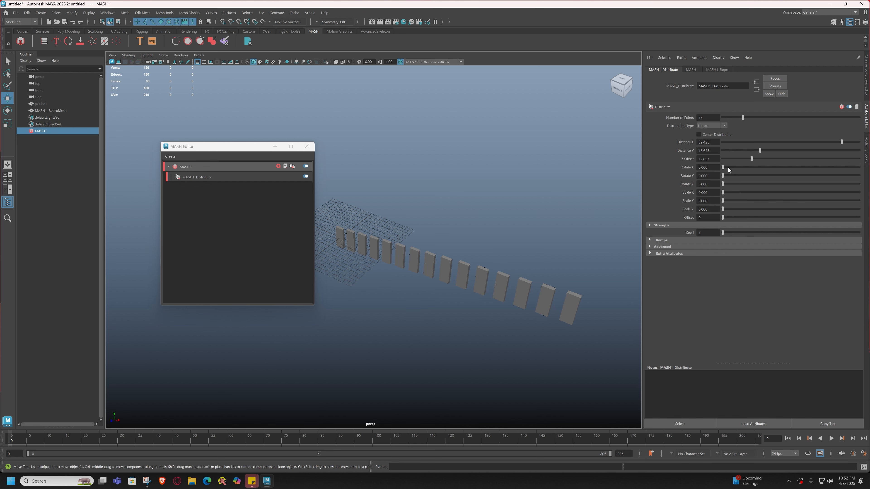
Try progressive Rotate X and Rotate Y on the dominoes, leaving rotations at 0.
left_click_drag(727, 167, 868, 192)
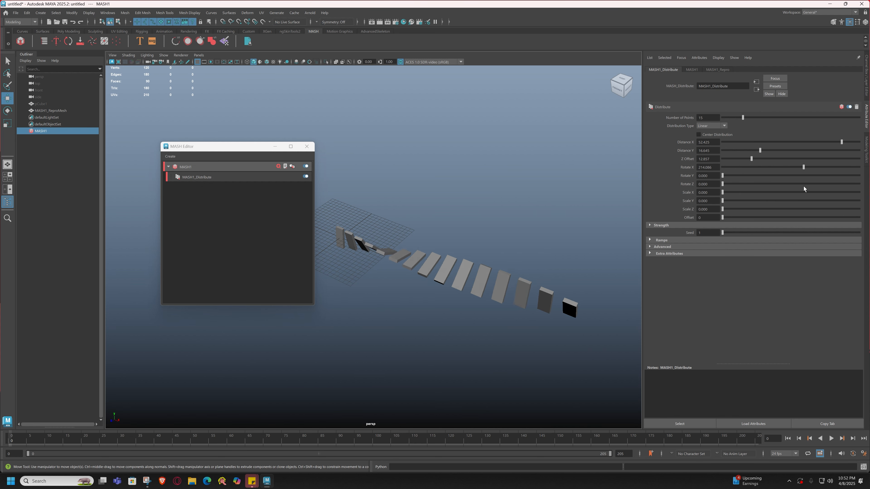
key("ctrl+z")
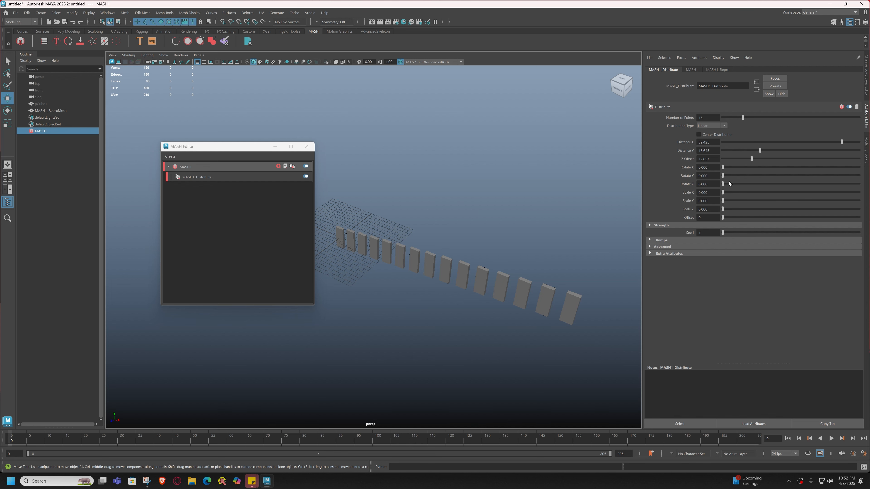
left_click_drag(727, 176, 694, 185)
Delete the MASH1 network and its copies, keeping the original pCube1.
left_click(53, 143)
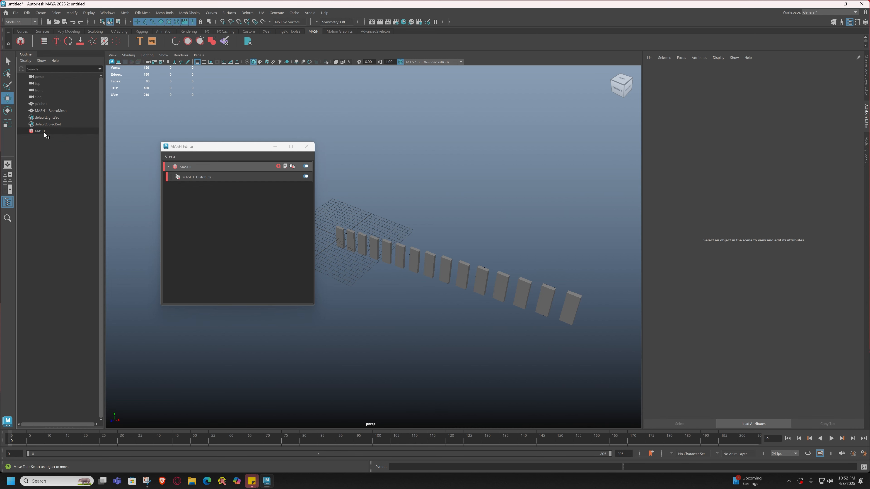
left_click(44, 131)
key("Delete")
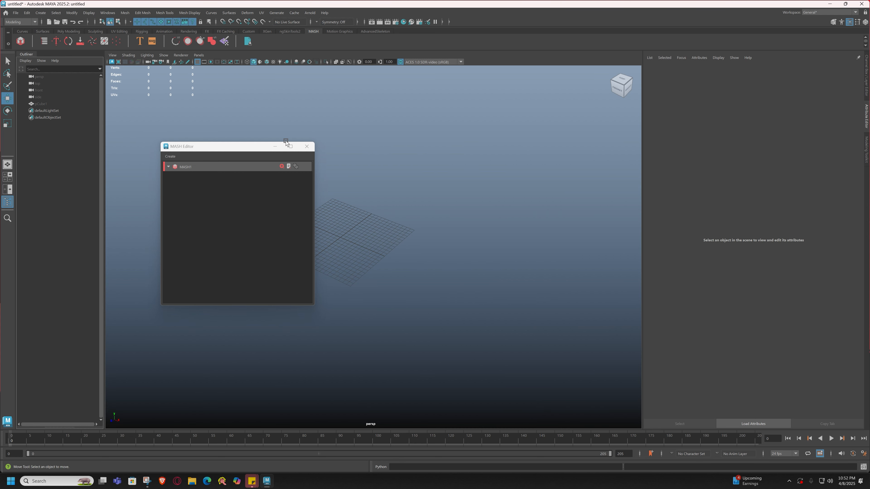
left_click(275, 146)
left_click(40, 103)
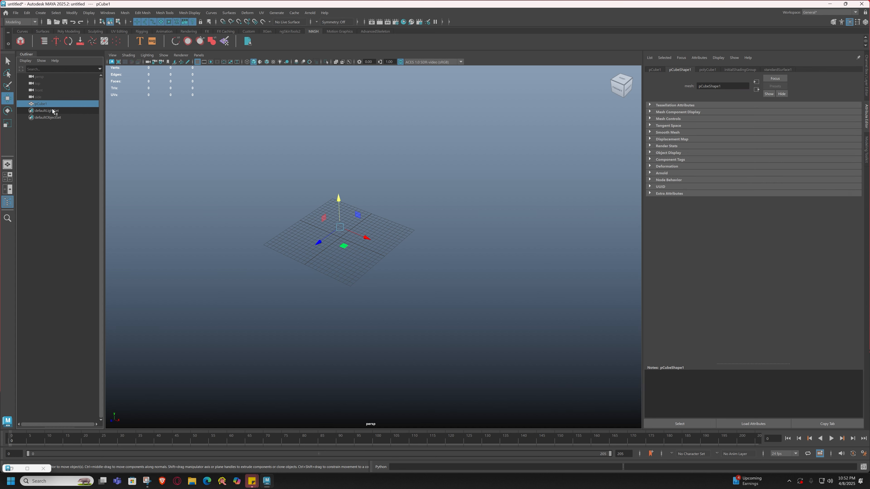
Unhide the hidden block with Display > Show > All.
left_click(87, 14)
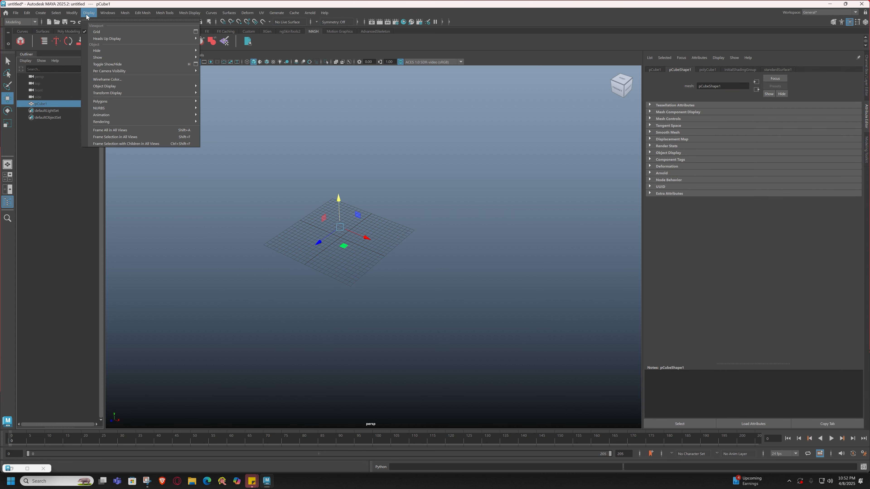
mouse_move(103, 57)
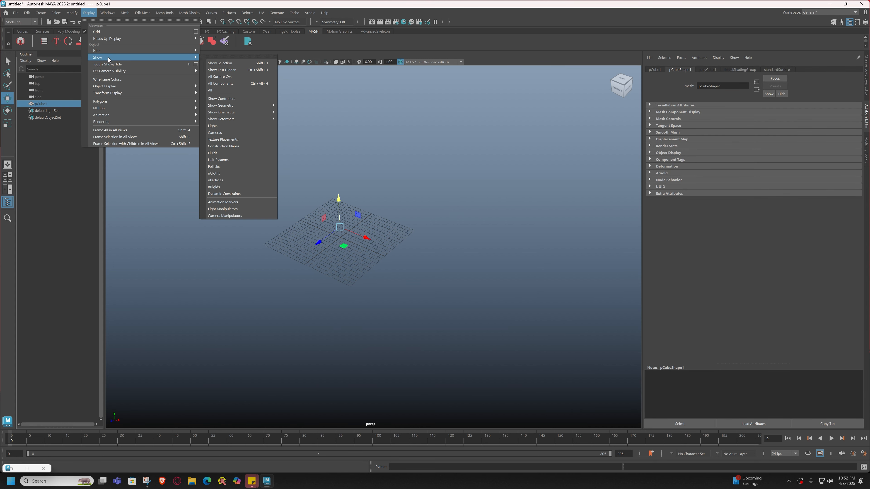
left_click(210, 90)
scroll(369, 251, "up", 3)
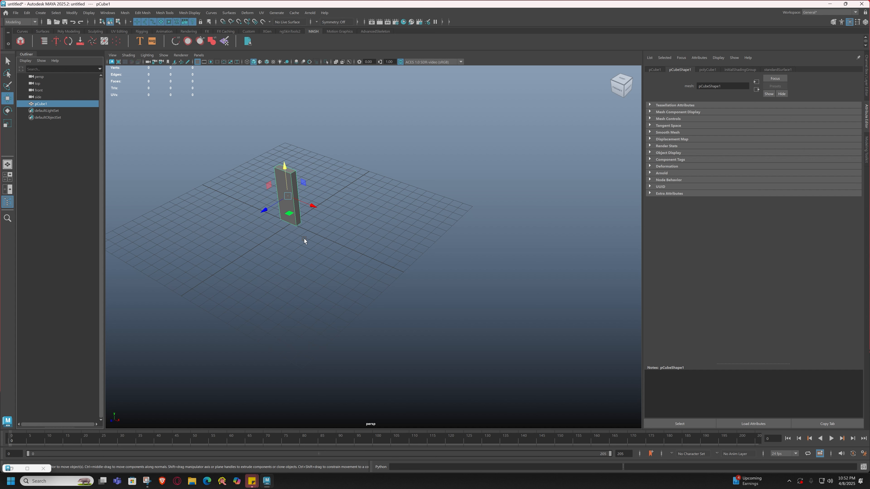
Lay the tall cube flat by setting its Rotate X to 90.
left_click(386, 259)
left_click_drag(268, 185, 330, 243)
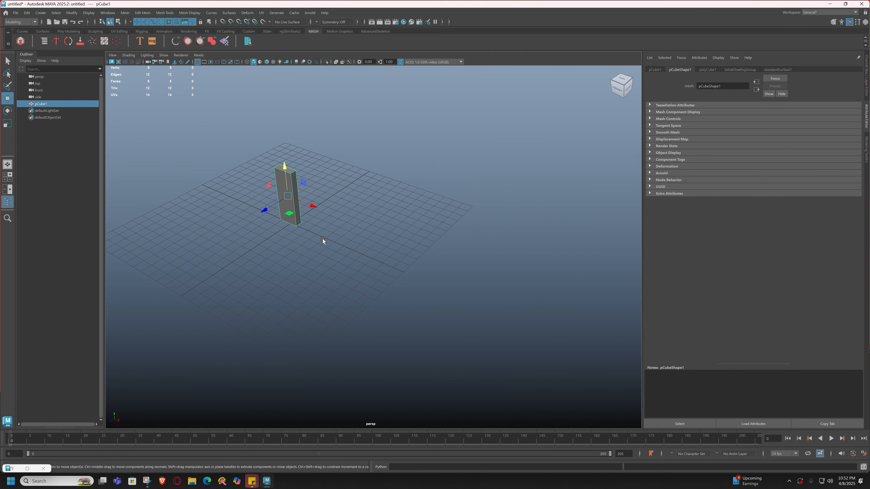
key("e")
left_click_drag(268, 196, 296, 173)
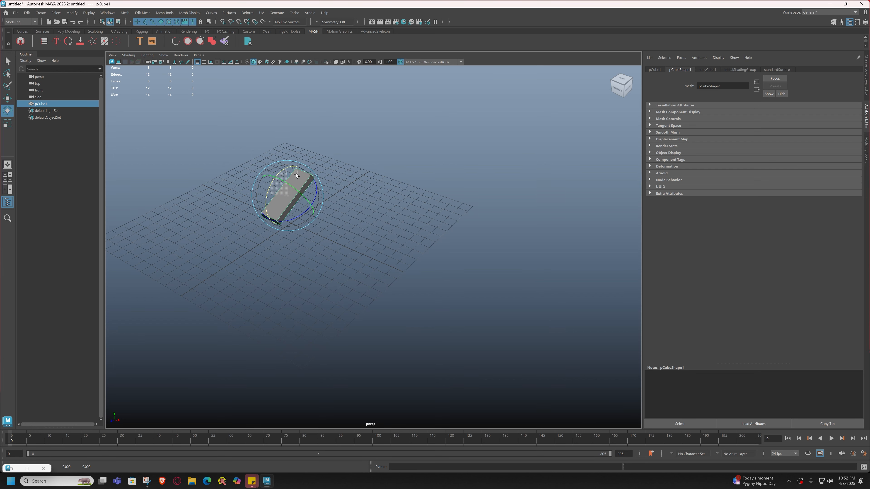
left_click(868, 91)
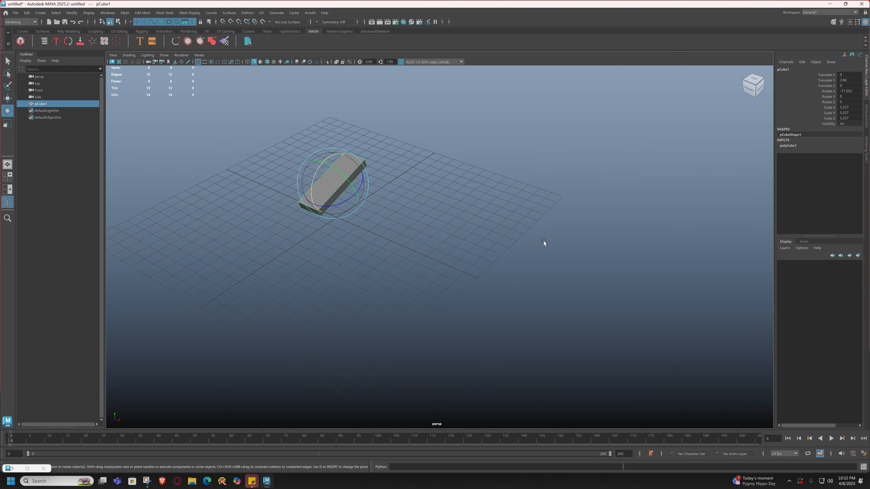
left_click_drag(312, 179, 312, 181)
left_click(849, 87)
left_click(851, 91)
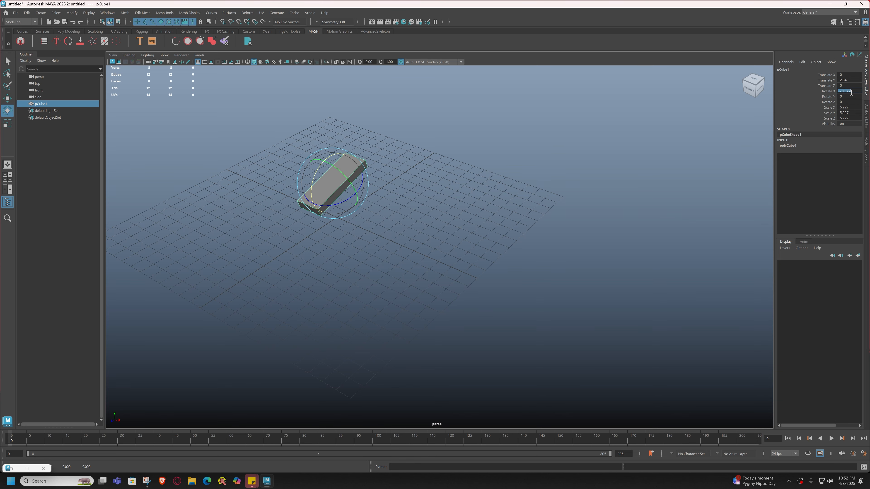
type("90")
key("Return")
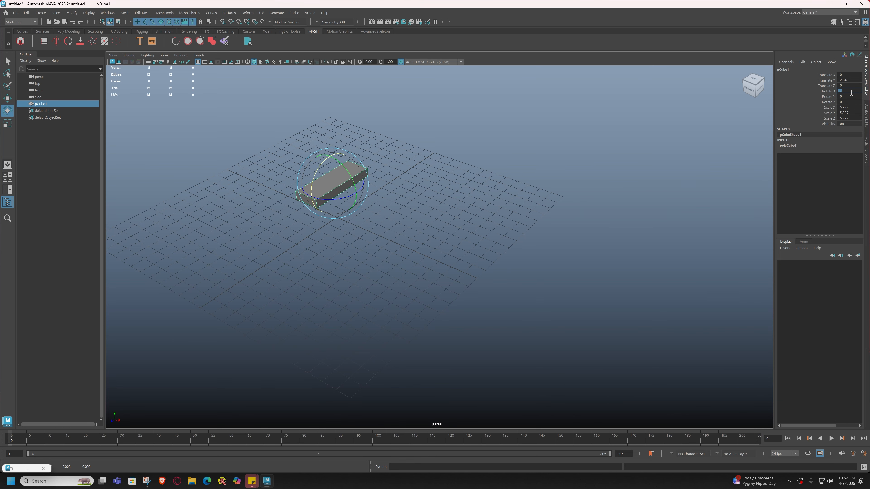
Freeze the flat cube's transformations and delete its construction history.
left_click(437, 272)
key("w")
left_click(322, 190)
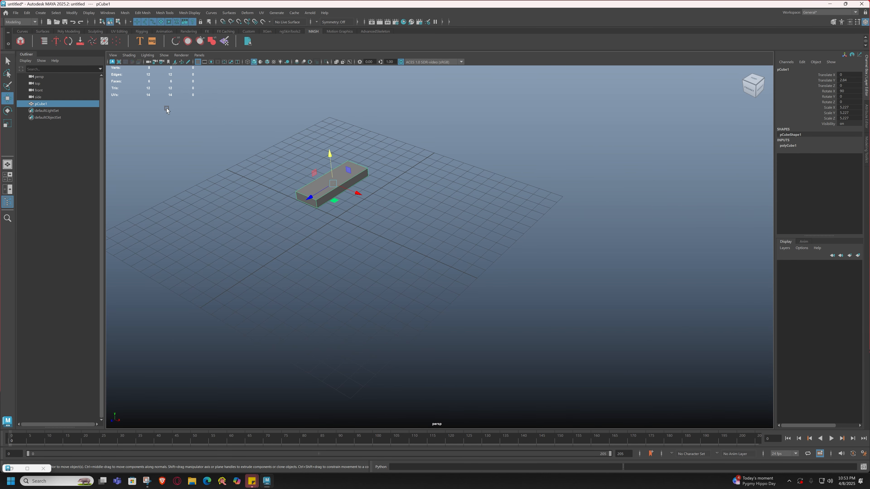
left_click(63, 32)
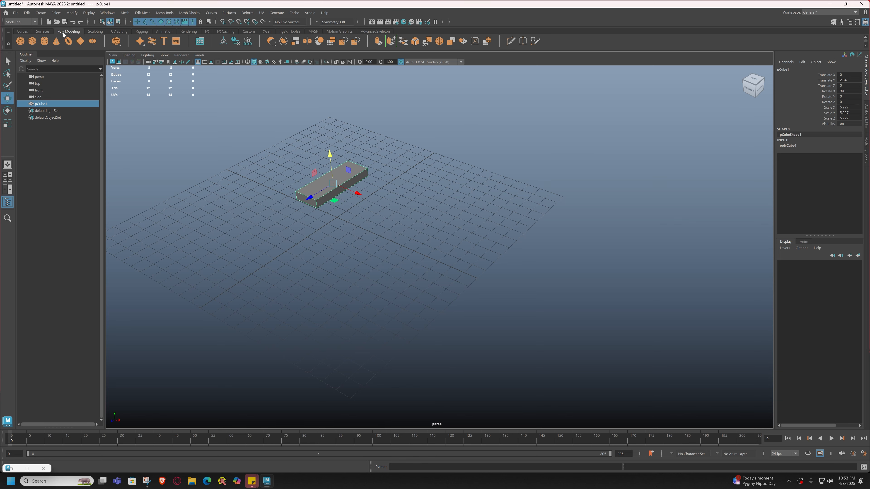
left_click(235, 41)
left_click(248, 41)
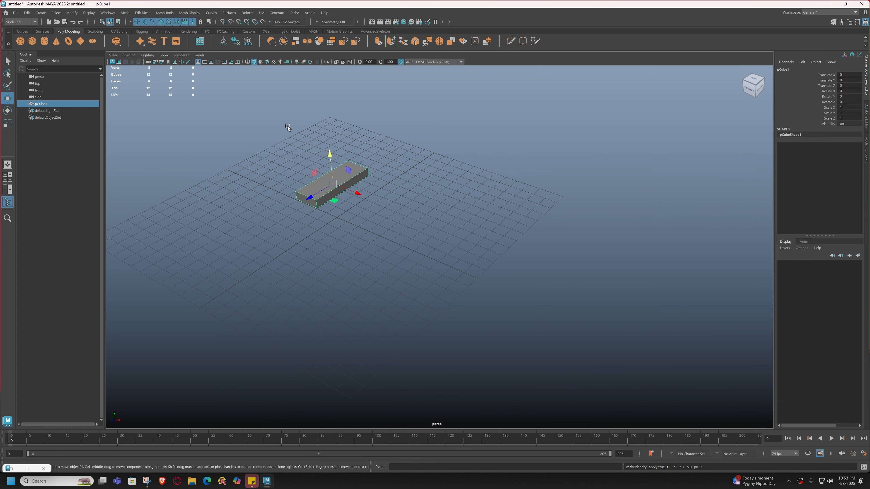
Build a new ten-block MASH1 row from the flat slab and open the MASH Editor.
left_click(313, 32)
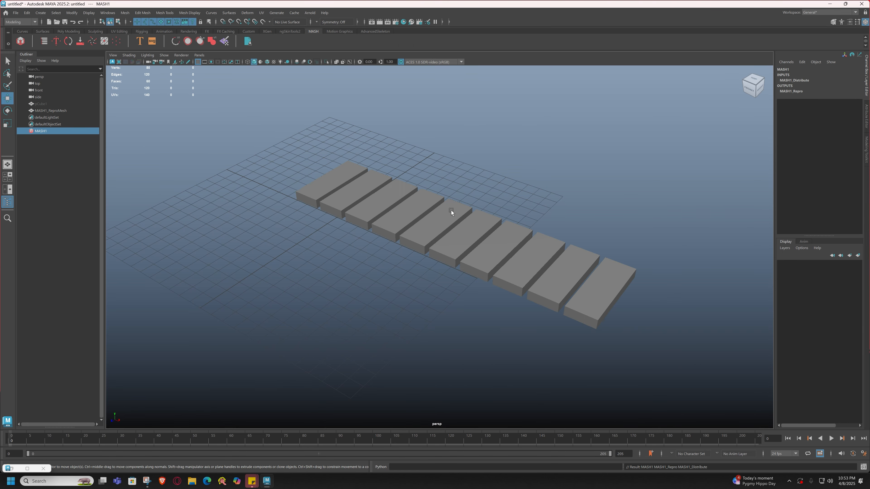
left_click_drag(451, 210, 445, 292, "alt")
left_click(43, 42)
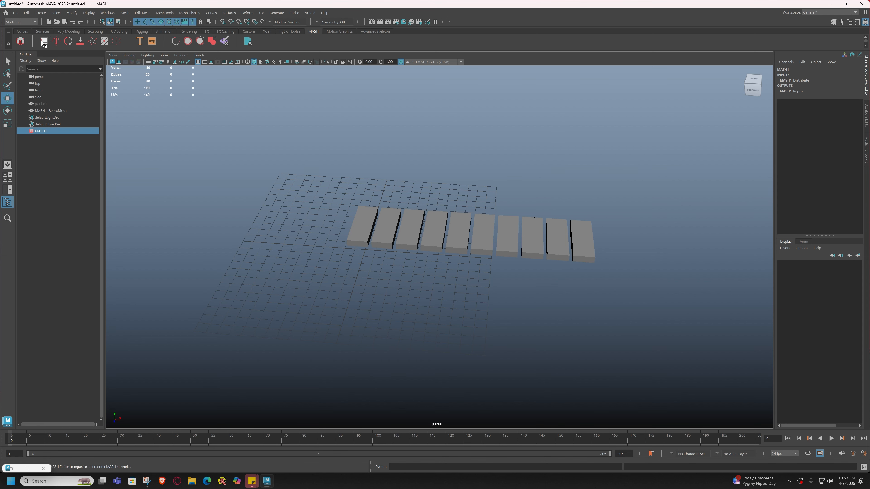
Select MASH1_Distribute and set Distance Y to about 10.064 and Distance X to 16.744.
left_click_drag(209, 151, 206, 138)
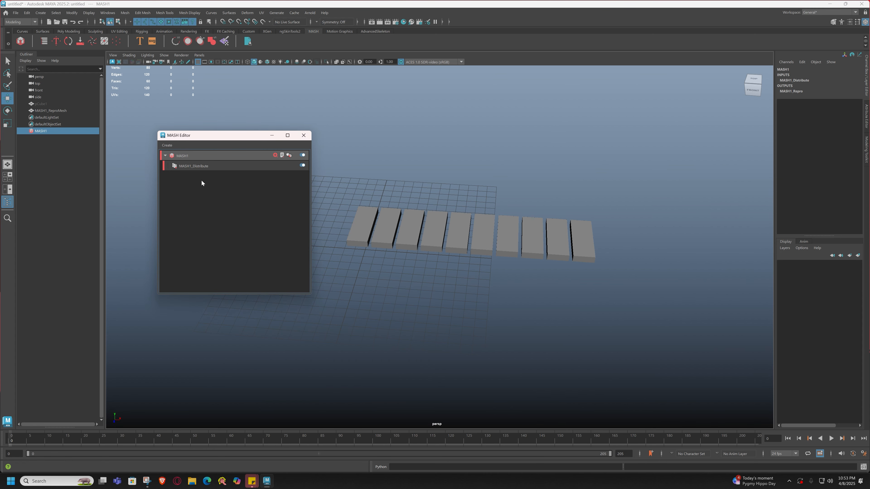
left_click(199, 166)
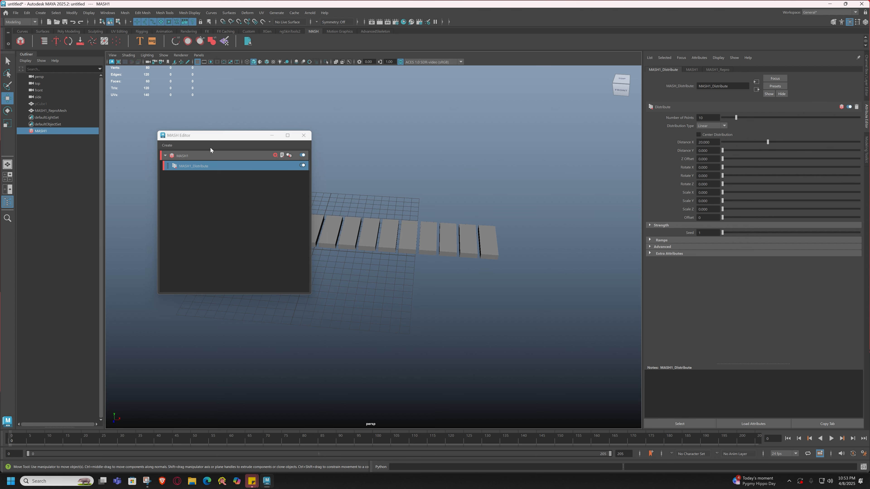
left_click_drag(201, 136, 162, 135)
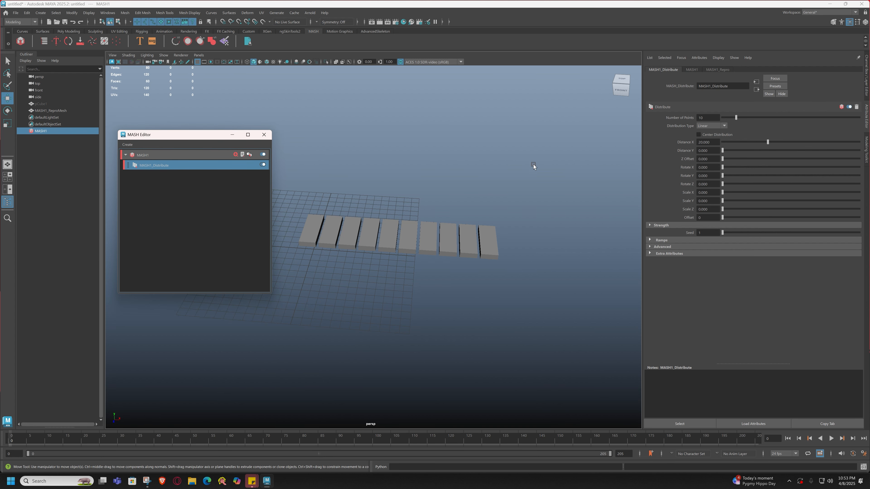
left_click_drag(722, 151, 747, 152)
left_click_drag(446, 256, 465, 248, "alt")
left_click_drag(766, 142, 760, 146)
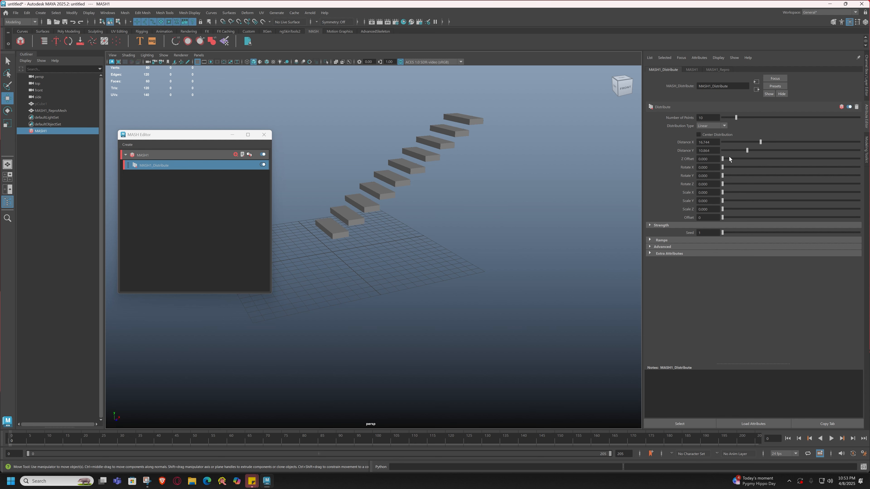
key("ctrl+z")
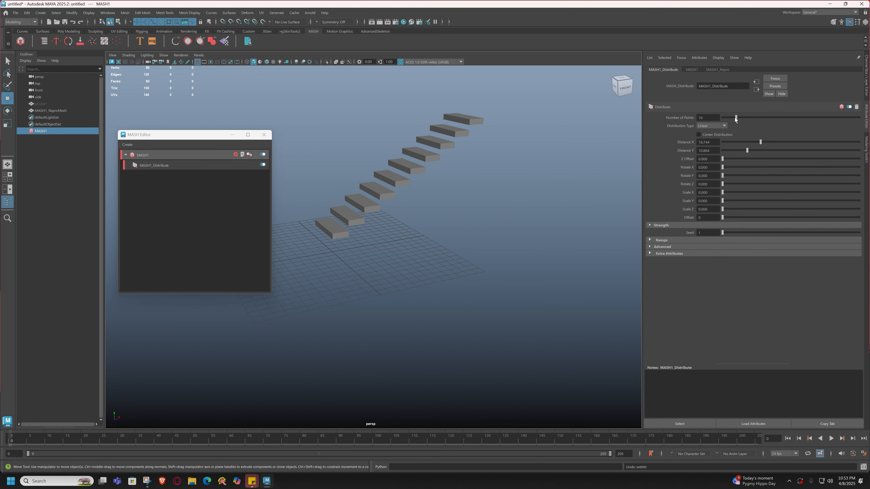
Increase the staircase to 26 steps with Distance X 26.013 and Distance Y 6.478.
left_click_drag(736, 116, 738, 120)
left_click_drag(760, 141, 738, 150)
left_click_drag(435, 228, 445, 269, "alt")
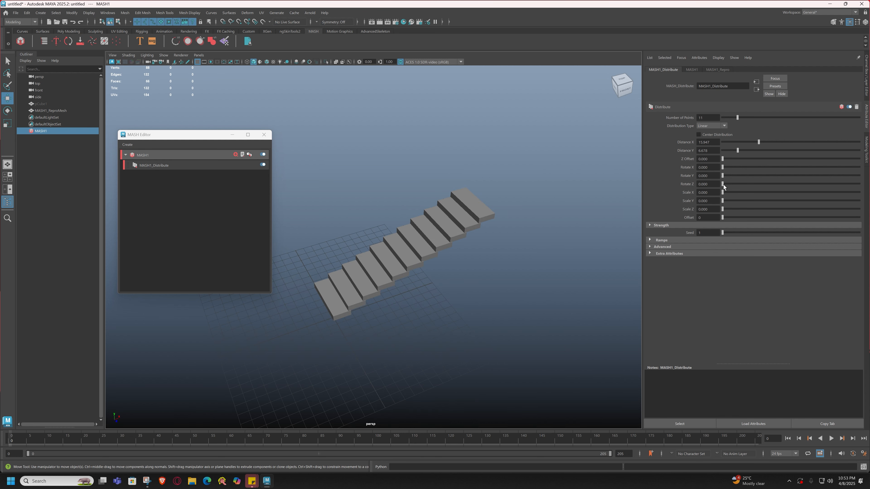
left_click_drag(745, 116, 782, 143)
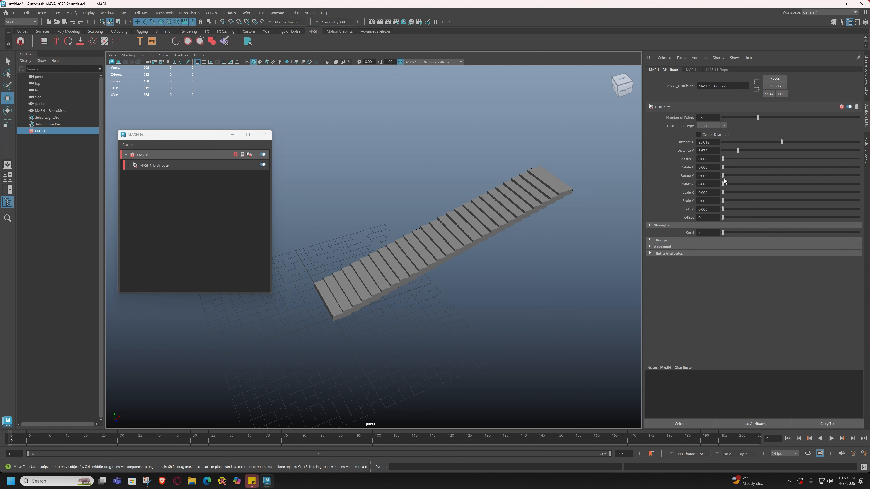
Test Rotate Y and Rotate Z twists, then raise Scale Y to 3.821 for taller steps.
left_click_drag(723, 175, 816, 182)
key("ctrl+z")
key("ctrl+z")
left_click_drag(723, 185, 695, 197)
left_click_drag(722, 200, 775, 209)
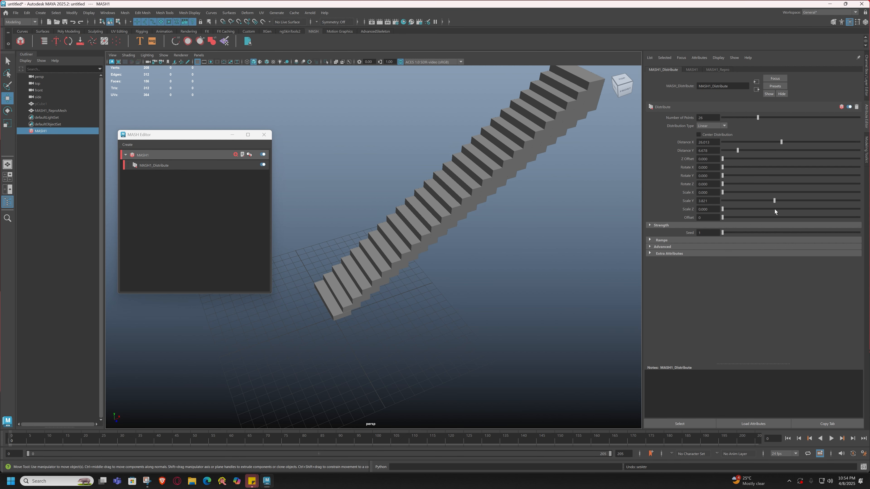
Set MASH1_Distribute Scale Z to 0.515, Number of Points to 24 and Distance Y to 12.757.
left_click_drag(722, 209, 729, 209)
scroll(515, 174, "down", 2)
middle_click_drag(515, 174, 500, 208, "alt")
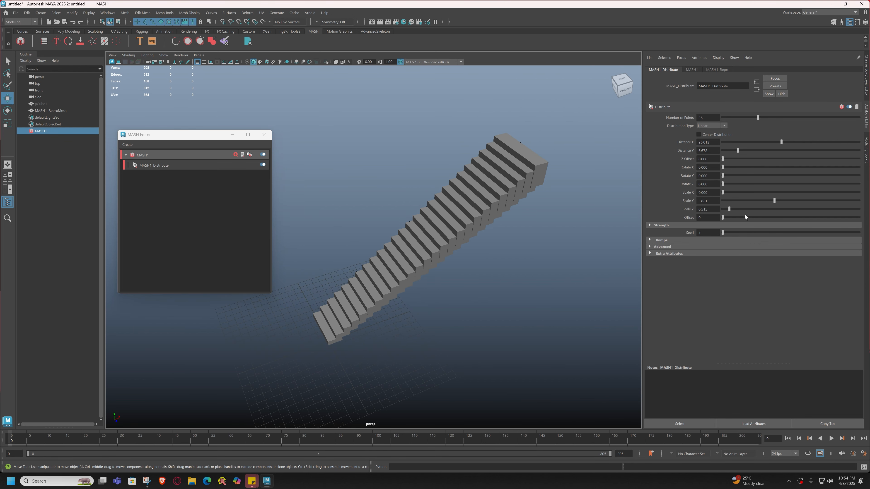
left_click_drag(750, 118, 751, 150)
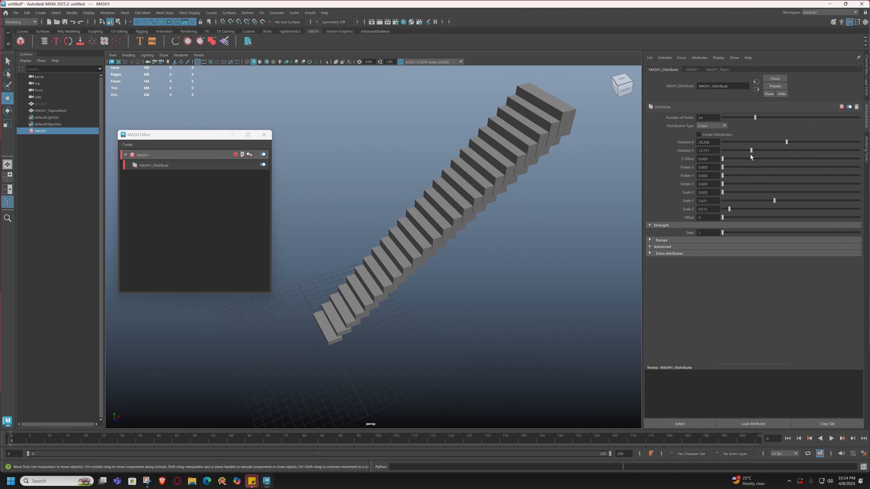
left_click_drag(443, 239, 369, 260, "alt")
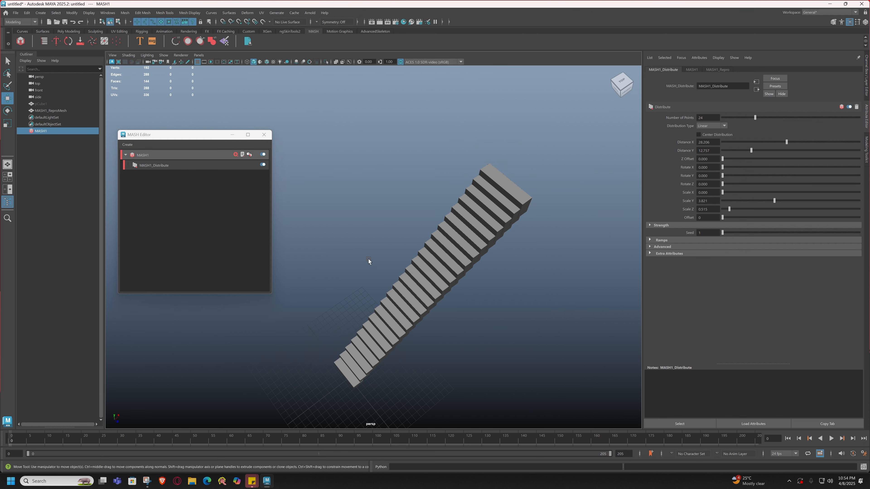
scroll(479, 272, "down", 2)
scroll(479, 272, "up", 1)
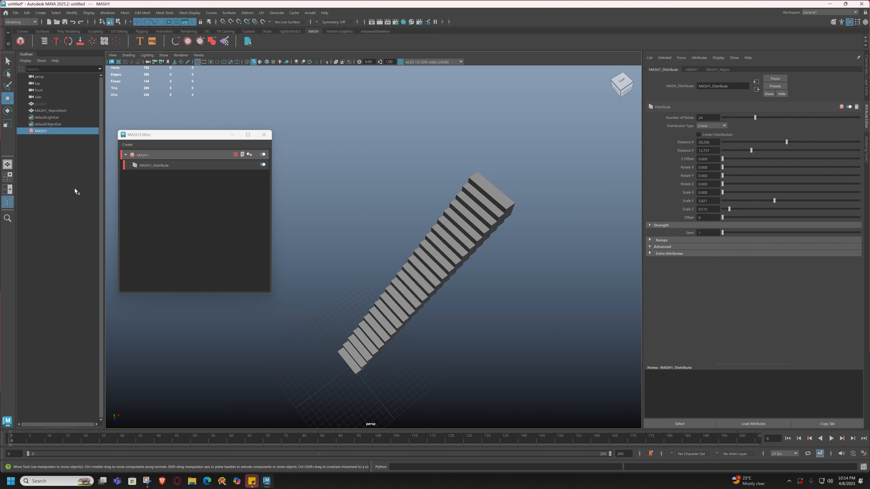
Delete the MASH1 network and unhide all objects with Display > Show > All.
left_click(42, 130)
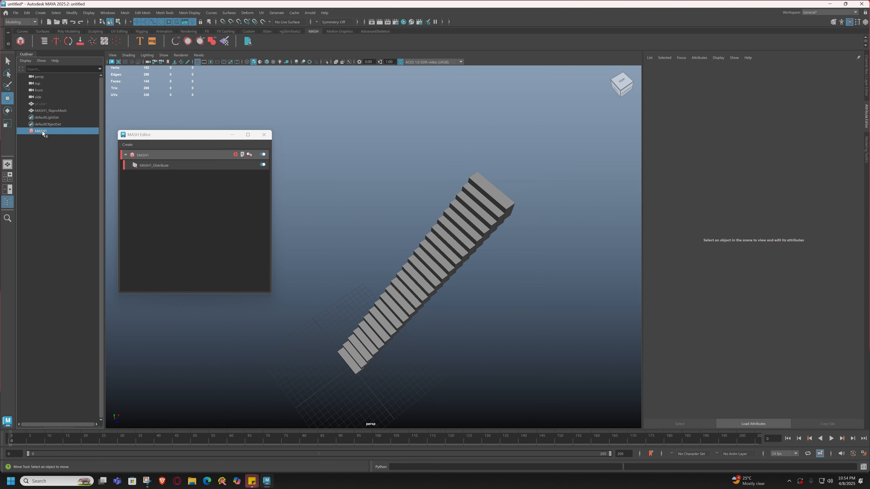
key("Delete")
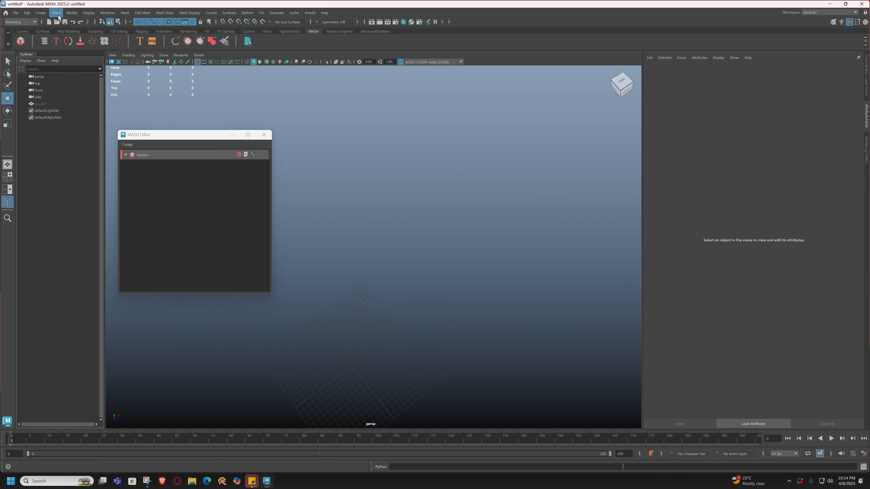
left_click(89, 14)
mouse_move(103, 58)
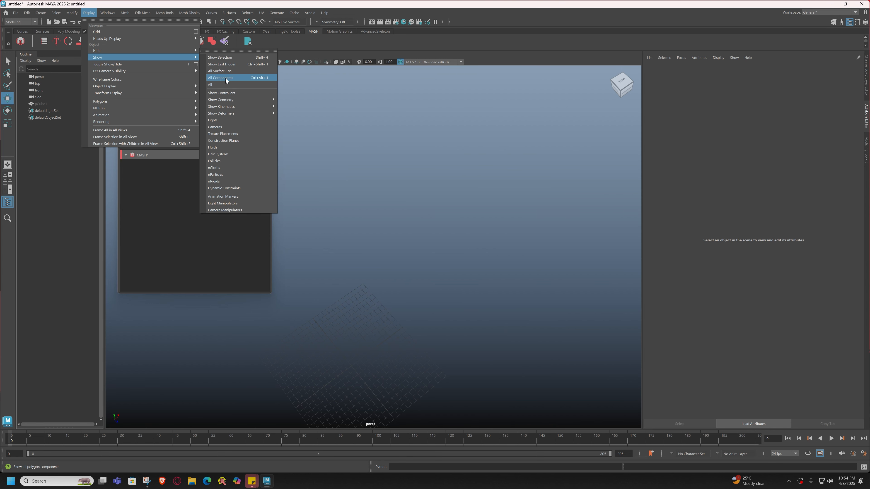
left_click(222, 88)
Pan, zoom and orbit the perspective view onto the flat cube.
middle_click_drag(351, 367, 357, 288, "alt")
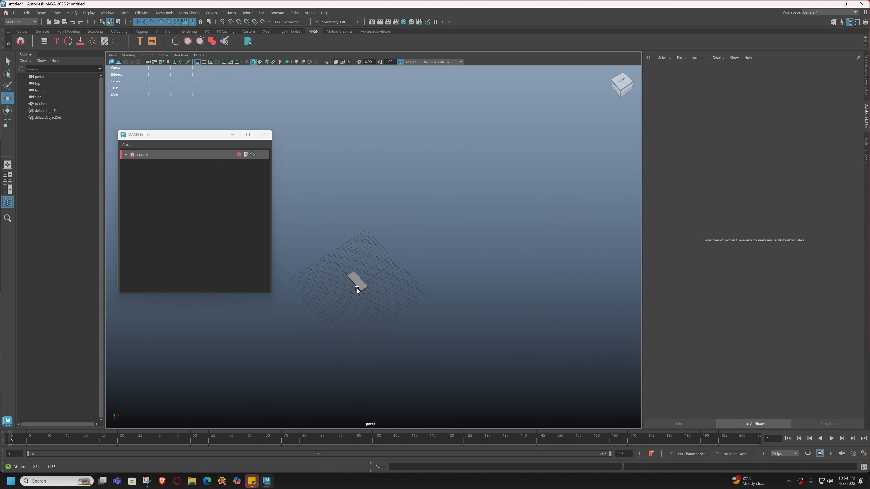
scroll(358, 306, "up", 5)
scroll(357, 306, "up", 3)
mouse_move(347, 321)
left_mouse_down("alt")
mouse_move(354, 299)
mouse_move(354, 311)
left_mouse_up("alt")
middle_click_drag(354, 310, 375, 225, "alt")
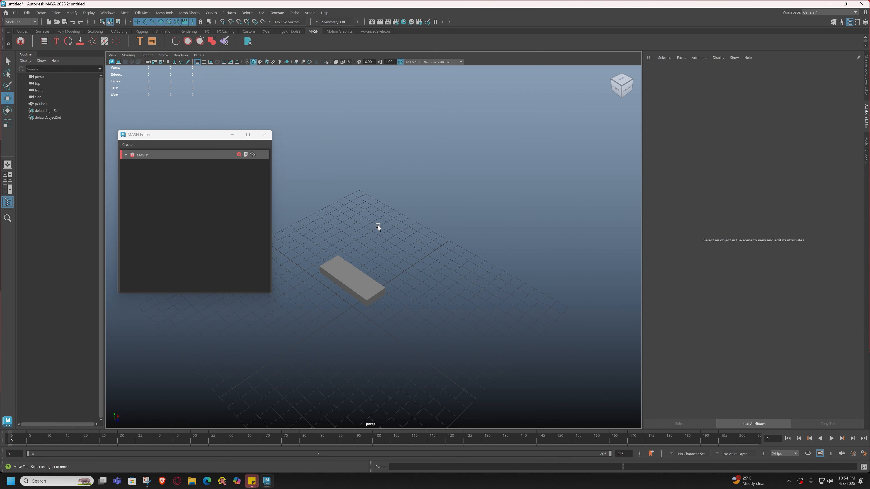
Stand pCube1 upright by setting Rotate X to 90 in the Channel Box.
left_click(361, 286)
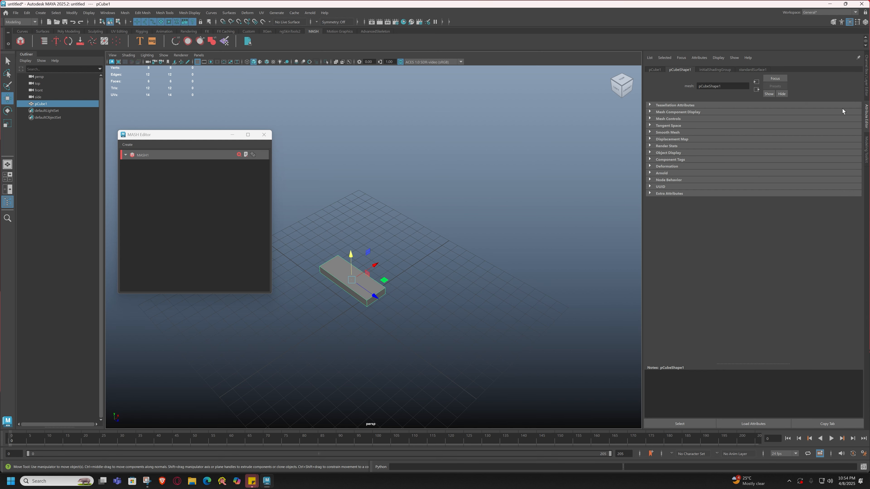
left_click(868, 75)
key("e")
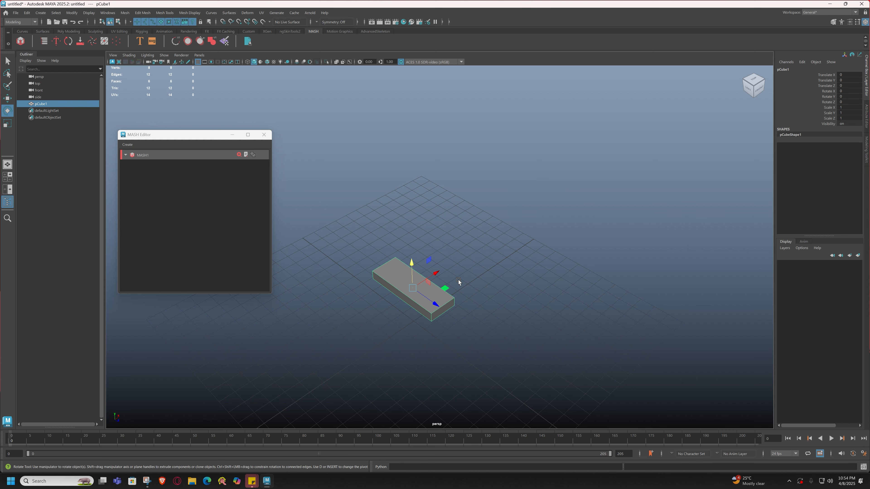
left_click_drag(459, 281, 480, 286)
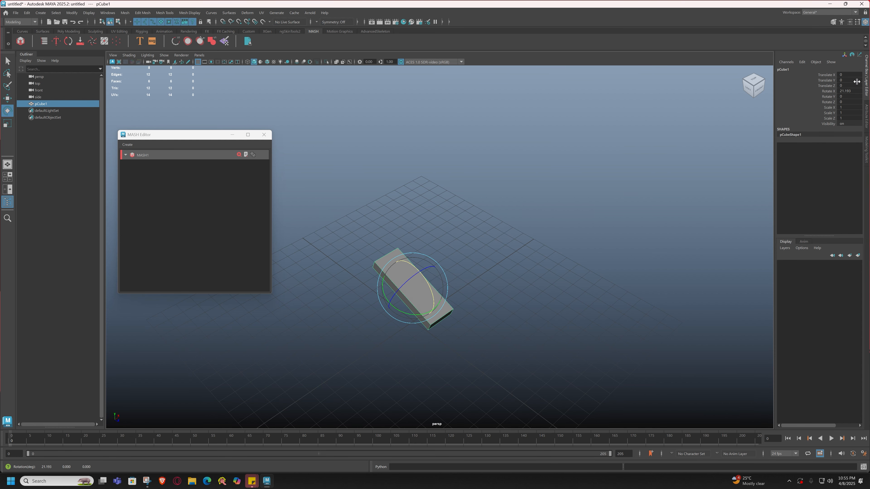
double_click(855, 91)
type("90")
key("Return")
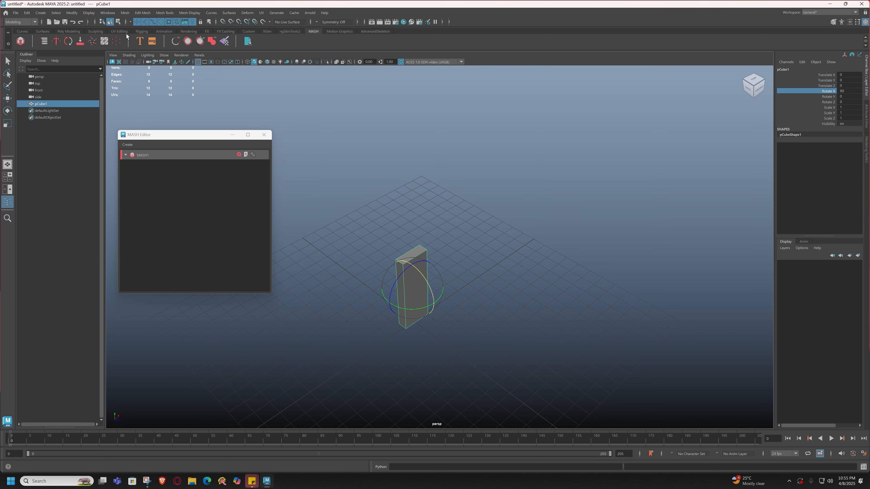
Freeze transformations and delete history on the upright domino, then deselect it.
left_click(69, 32)
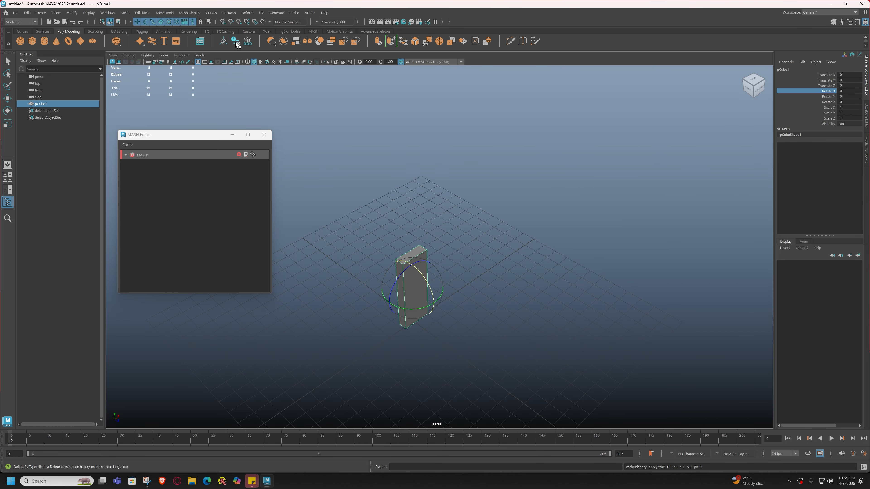
left_click(450, 253)
left_click(415, 272)
key("w")
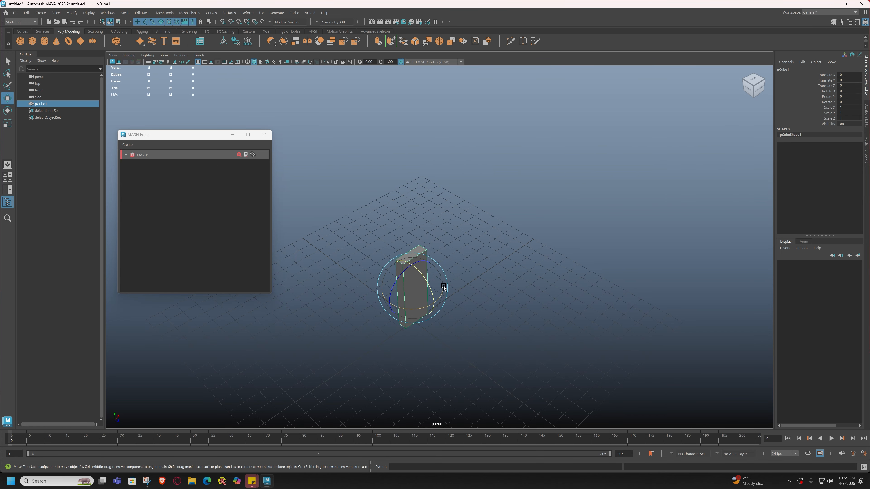
left_click(443, 282)
left_click_drag(442, 283, 407, 270, "alt")
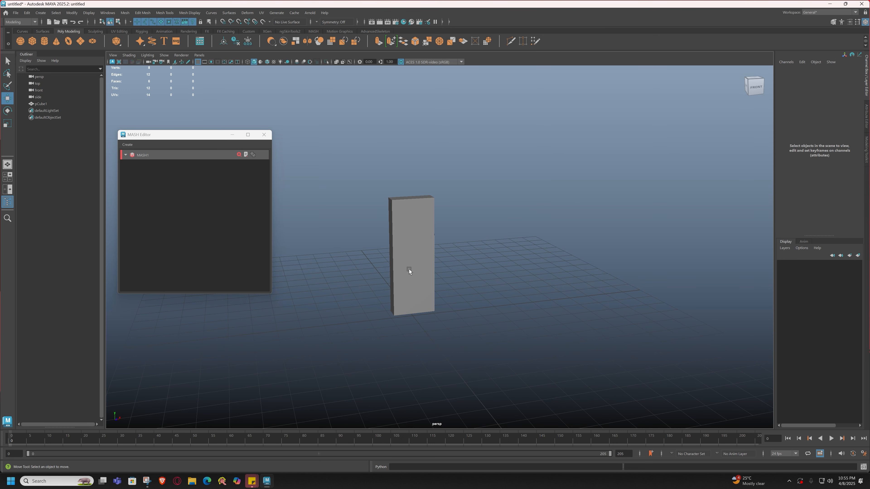
left_click(427, 264)
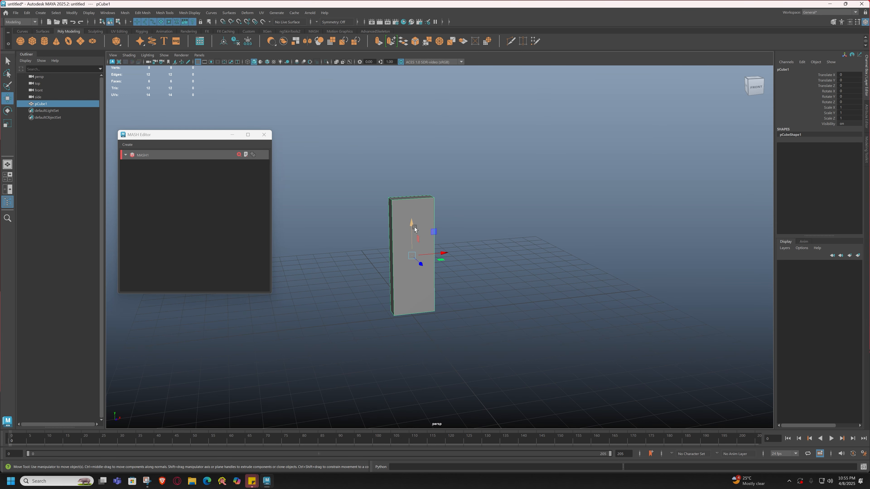
left_click(372, 288)
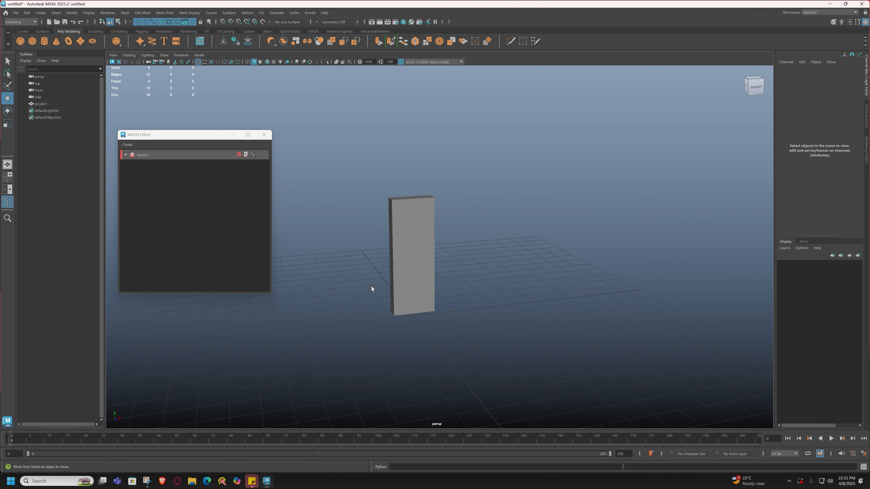
left_click(22, 31)
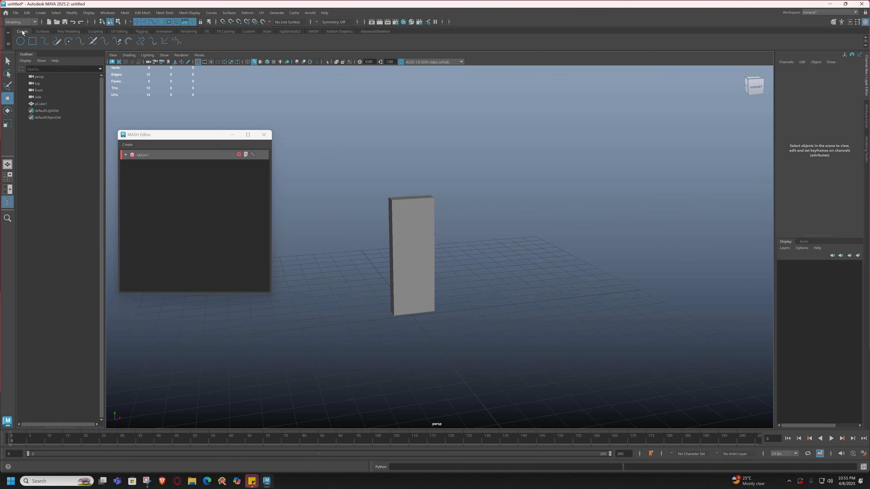
Create a NURBS circle scaled uniformly to 7.209 around the domino, then select pCube1.
left_click(21, 44)
key("r")
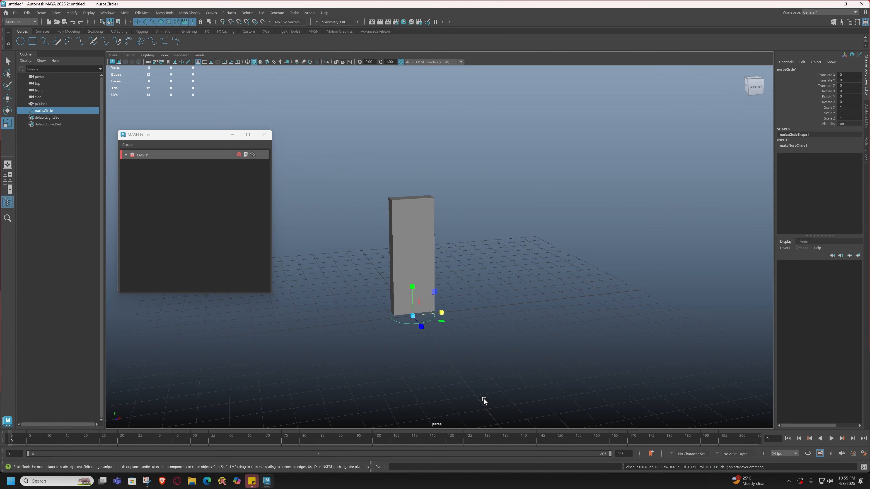
left_click_drag(408, 310, 625, 424)
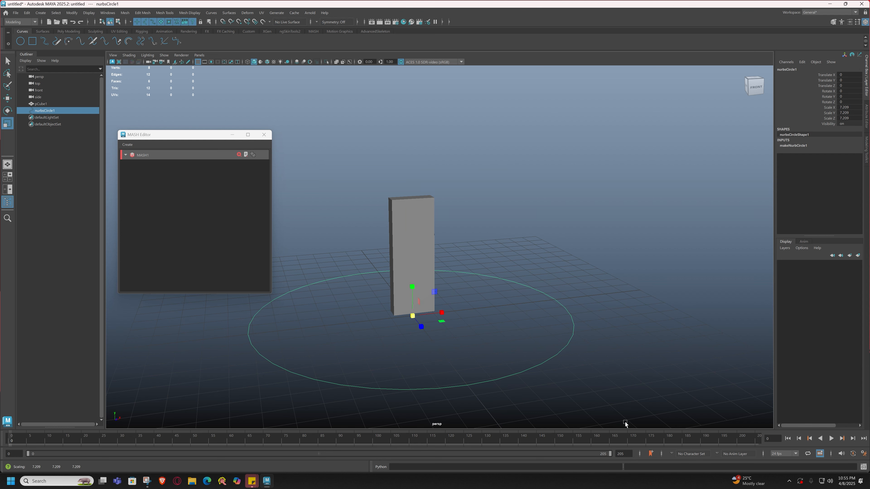
key("w")
left_click(422, 240)
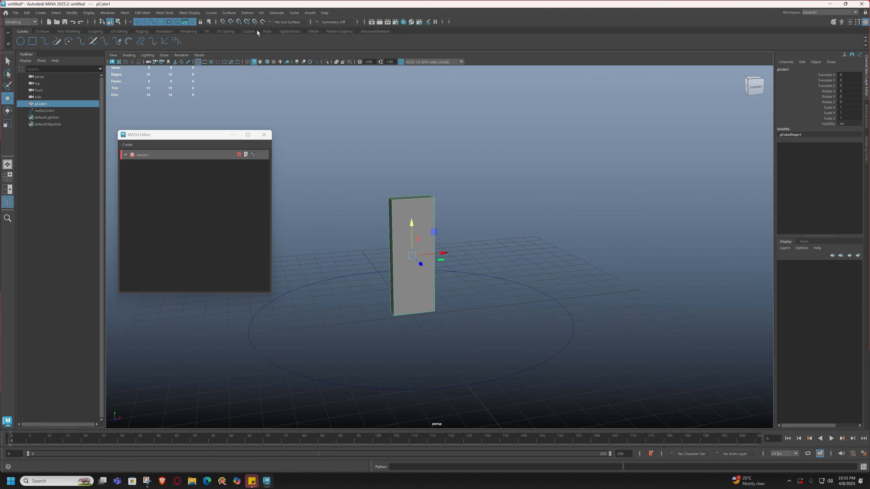
left_click(313, 31)
Create a MASH network from the domino and select MASH1_Distribute, then MASH1, in the MASH Editor.
left_click(22, 42)
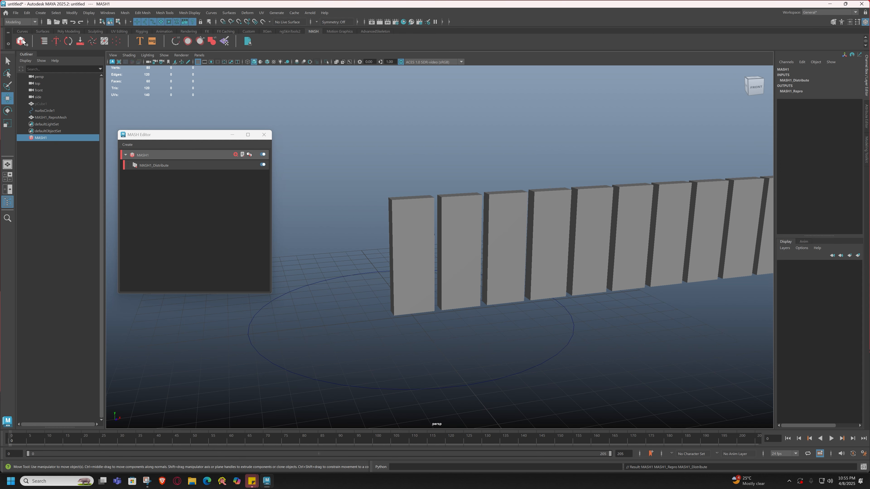
scroll(576, 274, "down", 4)
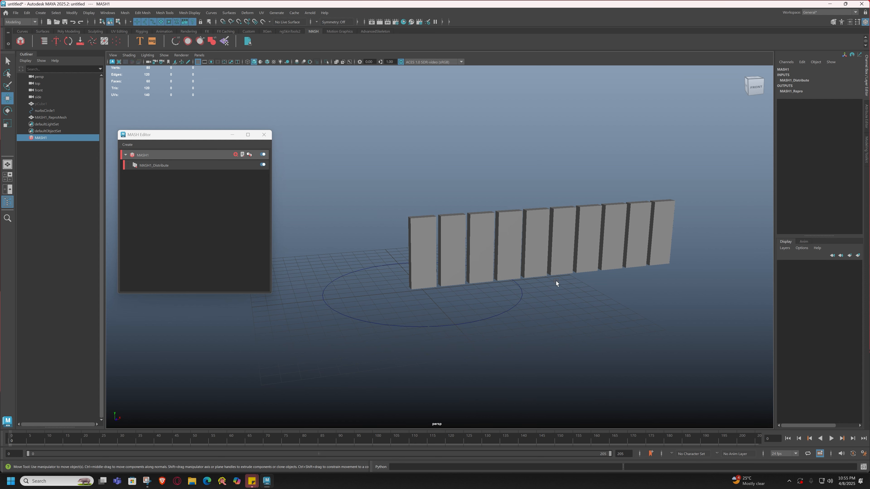
left_click(170, 166)
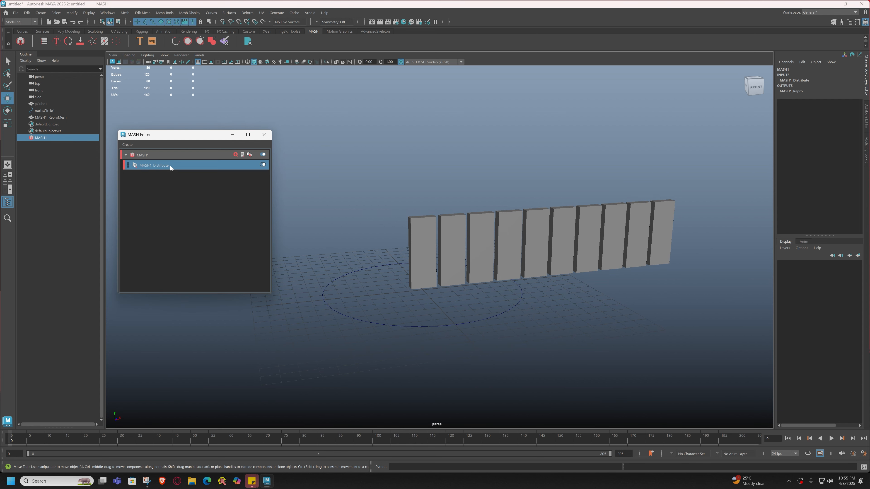
left_click(155, 156)
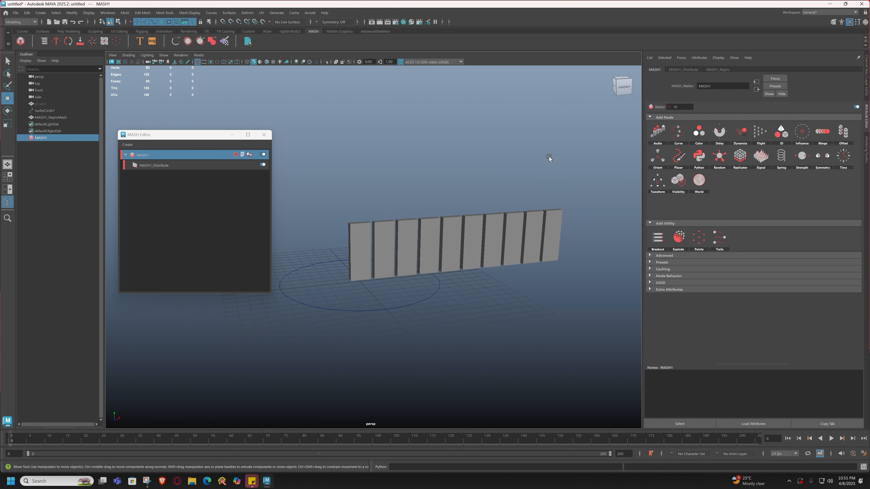
Add a Curve node to MASH1 and begin dragging nurbsCircle1 toward Input Curves.
left_click(679, 132)
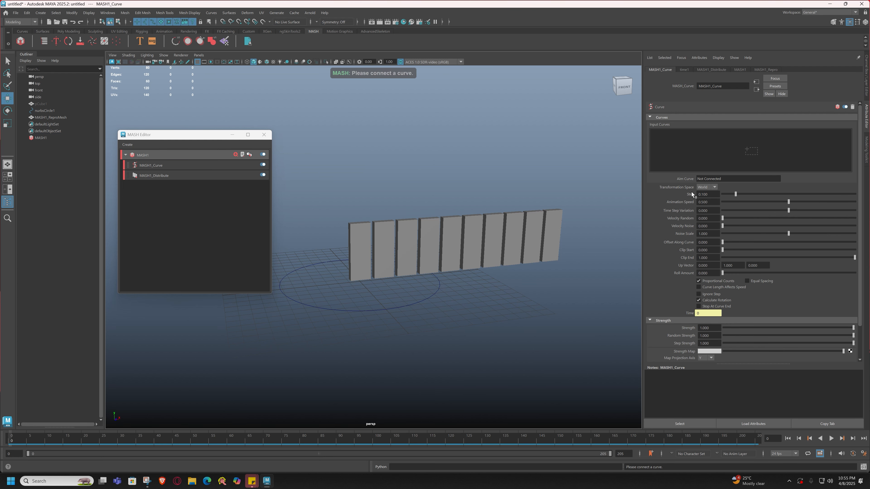
middle_click_drag(43, 112, 732, 157)
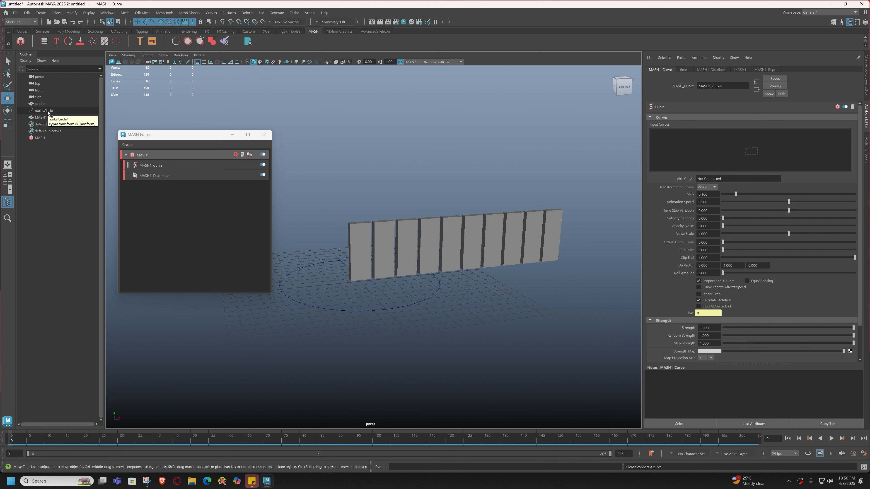
Drop nurbsCircle1 into MASH1_Curve's Input Curves list and recentre the view.
middle_click_drag(48, 112, 709, 154)
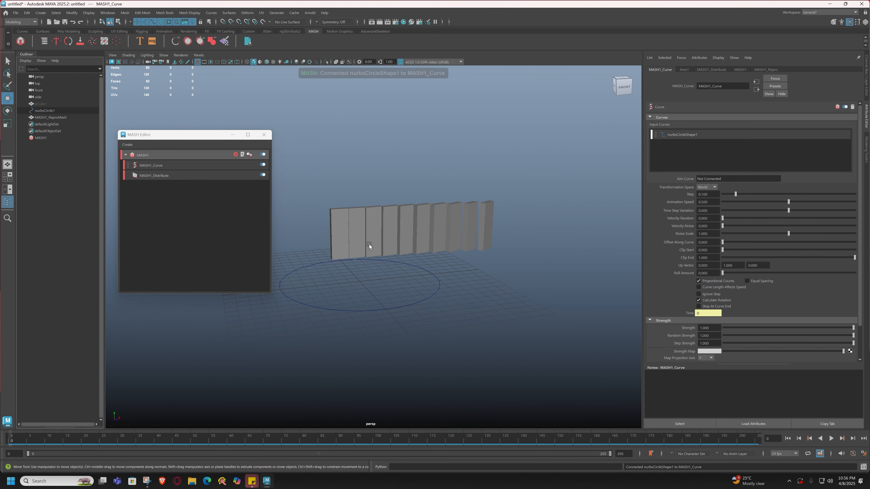
mouse_move(369, 244)
left_mouse_down("alt")
mouse_move(390, 253)
mouse_move(379, 248)
left_mouse_up("alt")
middle_click_drag(379, 247, 422, 240, "alt")
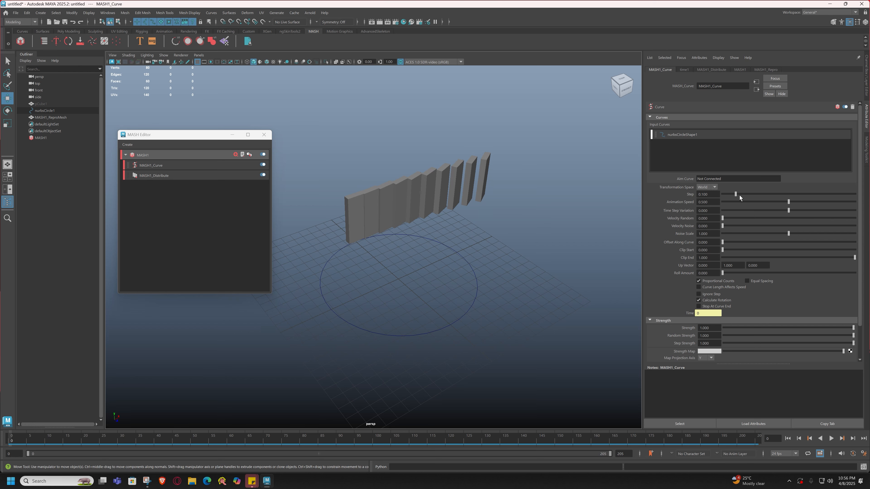
Set Step to 1.0 so dominoes circle fully, testing Velocity Noise, Offset and Clip End.
left_click_drag(735, 194, 868, 201)
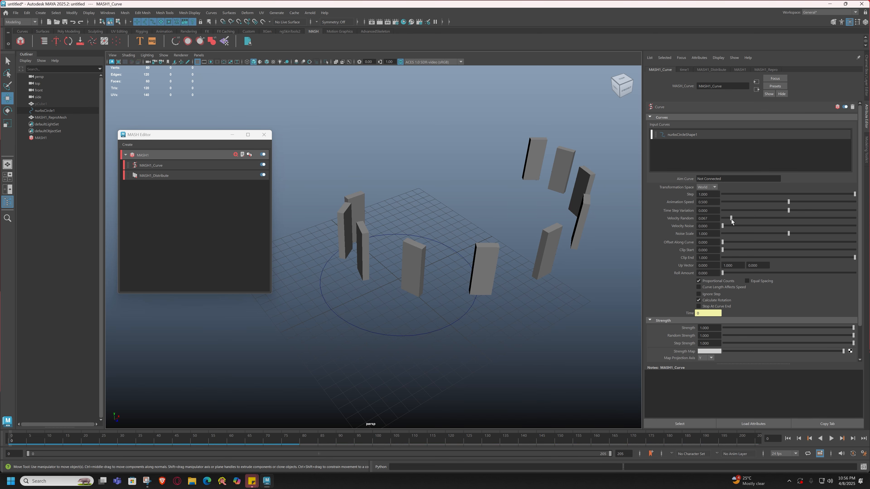
left_click_drag(722, 226, 736, 227)
key("ctrl+z")
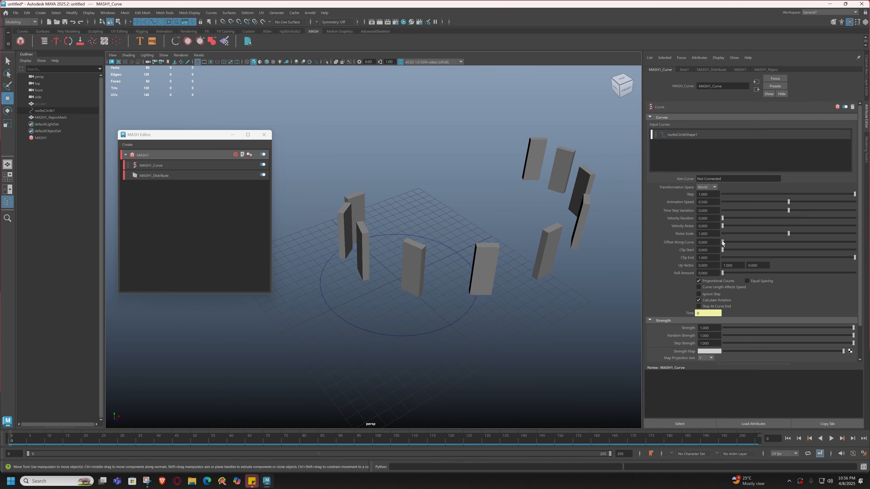
mouse_move(723, 242)
left_mouse_down()
mouse_move(783, 246)
mouse_move(716, 244)
left_mouse_up()
mouse_move(723, 243)
left_mouse_down()
mouse_move(732, 243)
mouse_move(713, 243)
left_mouse_up()
mouse_move(855, 257)
left_mouse_down()
mouse_move(751, 257)
mouse_move(869, 262)
left_mouse_up()
left_click(160, 177)
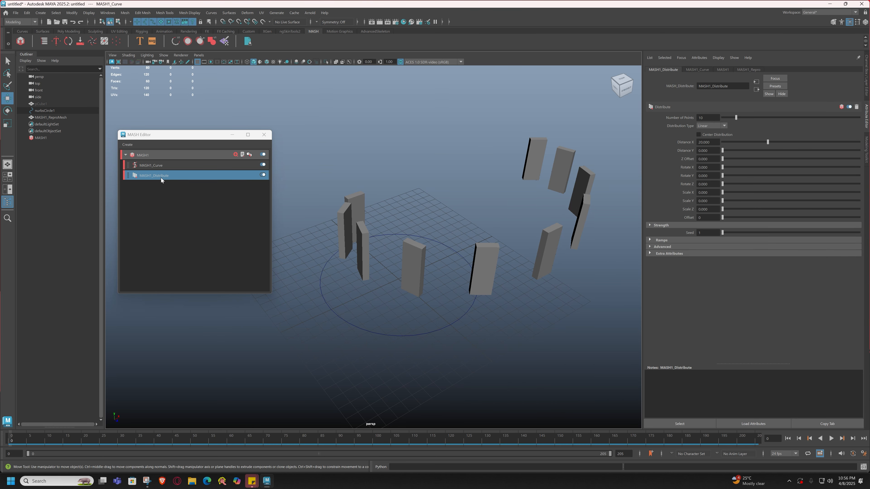
Experiment with Distribute spacing, raising the domino count to 21 and lifting them into a spiral.
left_click(159, 165)
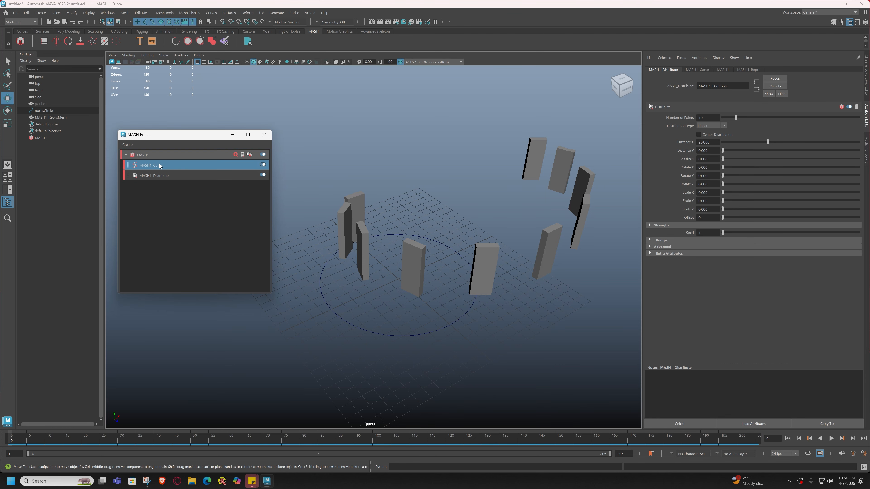
left_click(165, 175)
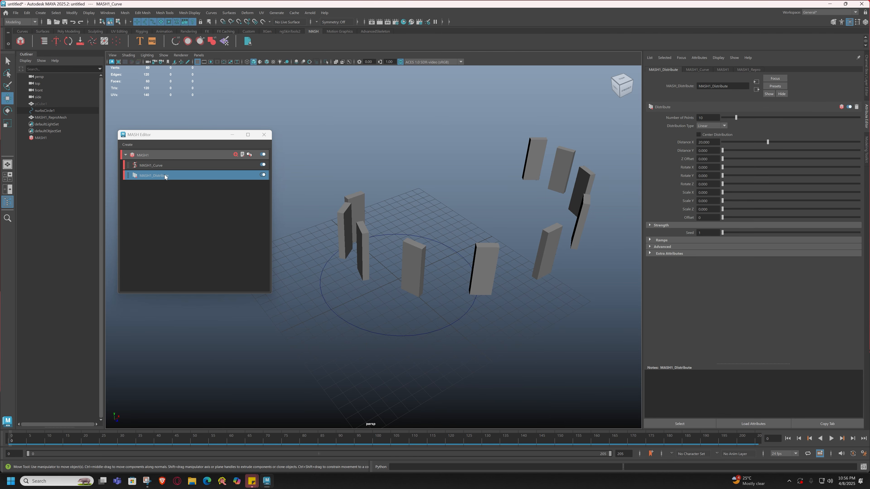
left_click_drag(767, 142, 719, 147)
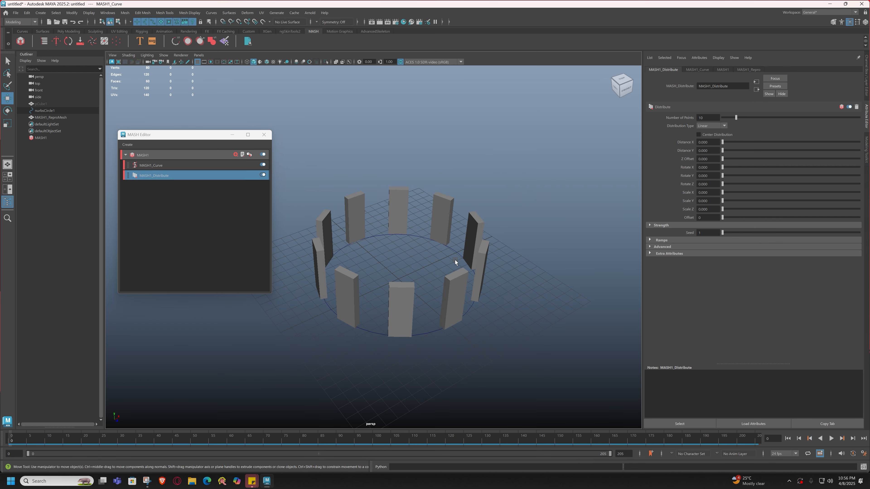
left_click_drag(456, 261, 430, 273, "alt")
left_click_drag(744, 120, 752, 121)
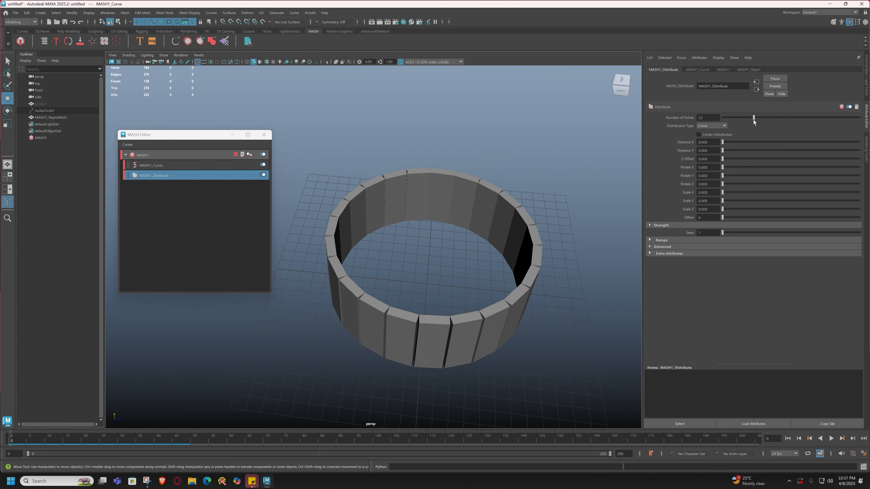
left_click_drag(522, 291, 486, 275, "alt")
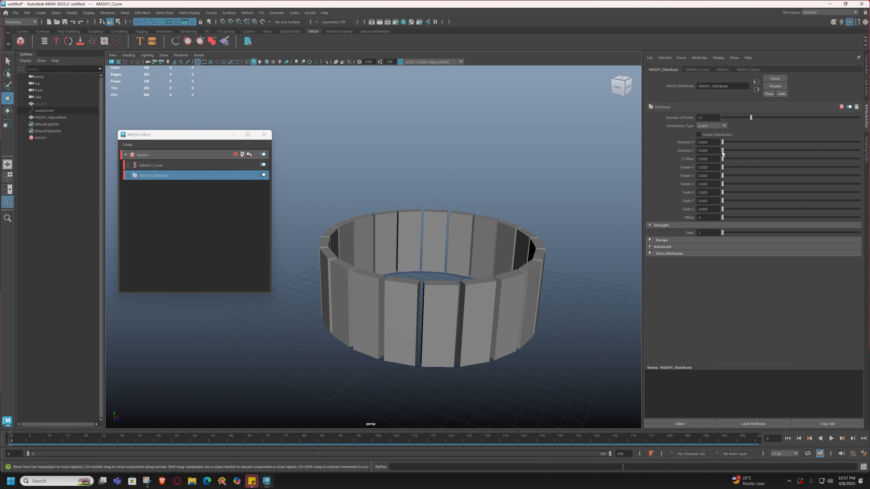
left_click_drag(722, 152, 754, 152)
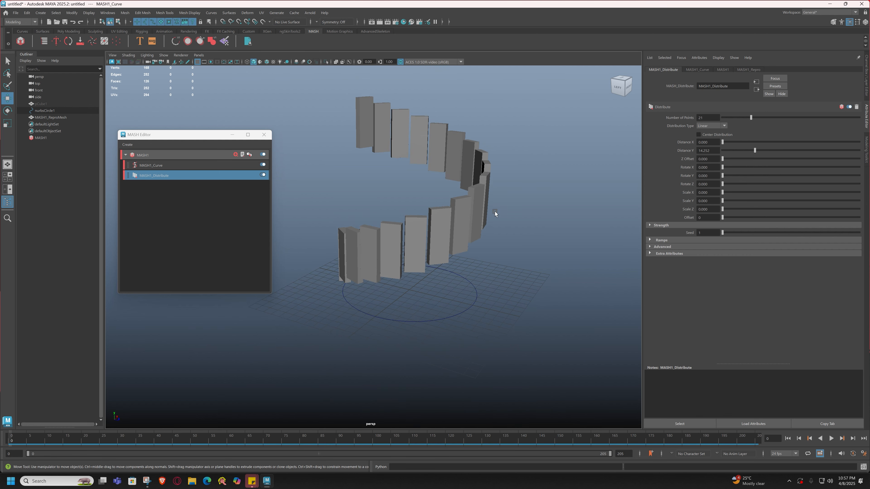
left_click_drag(495, 211, 449, 238, "alt")
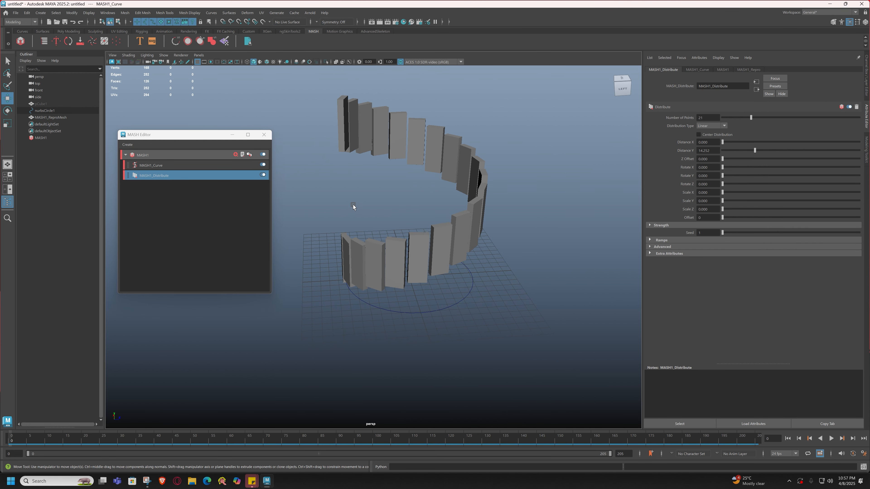
Test Distance Y, Z Offset and Scale Y changes, then revert them to restore the flat ring.
left_click_drag(755, 151, 774, 167)
left_click_drag(723, 151, 726, 151)
key("ctrl+z")
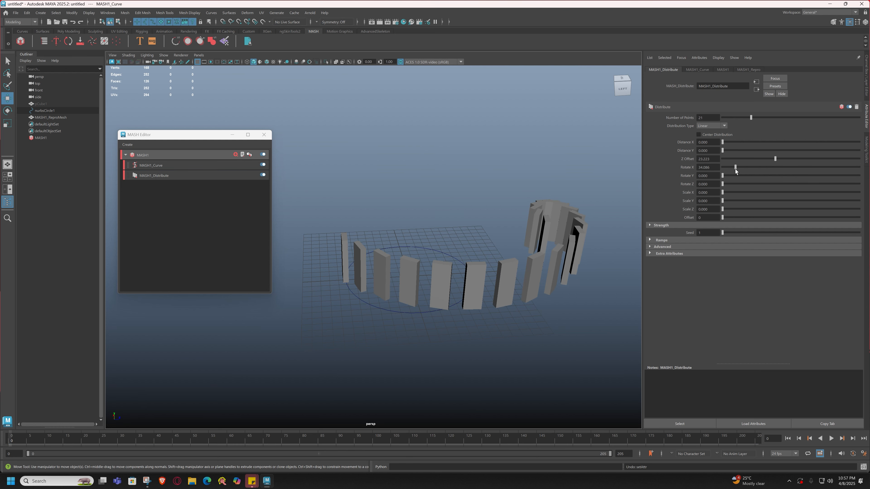
left_click_drag(775, 159, 658, 193)
key("ctrl+z")
left_click_drag(725, 203, 764, 204)
left_click_drag(491, 184, 411, 209, "alt")
left_click_drag(764, 200, 669, 208)
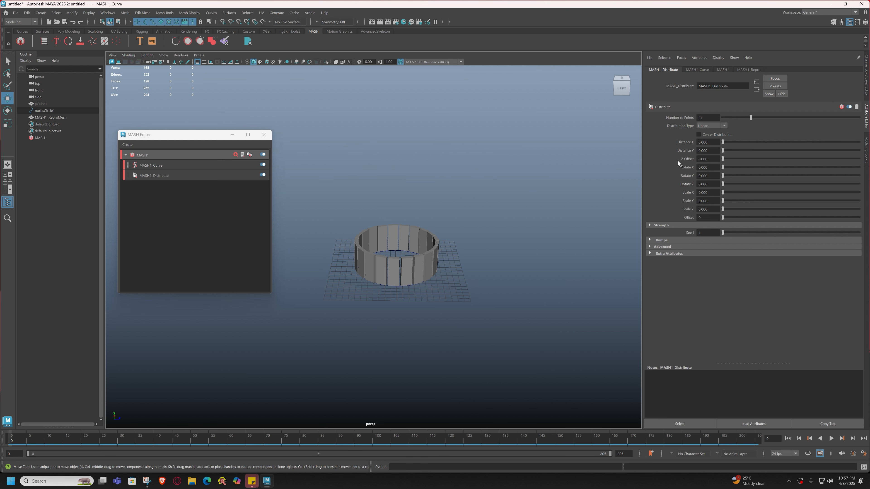
Reduce Number of Points from 21 to 15.
left_click_drag(751, 117, 740, 139)
scroll(473, 222, "up", 4)
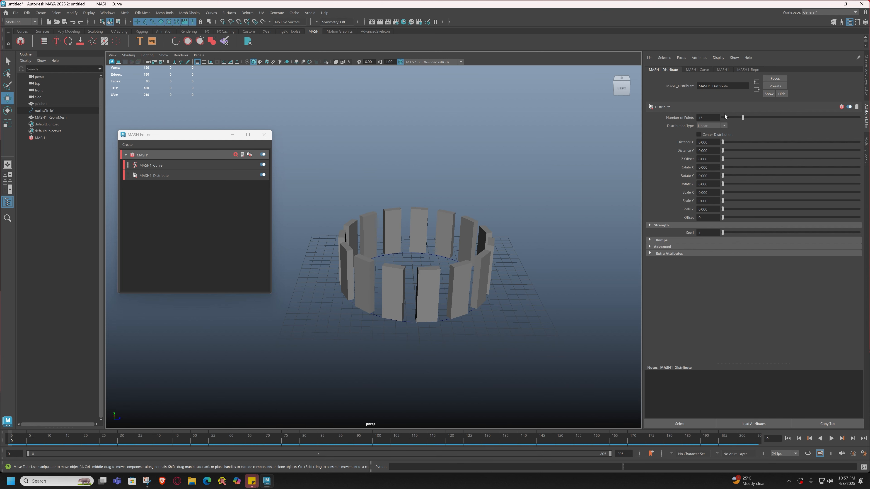
left_click(704, 127)
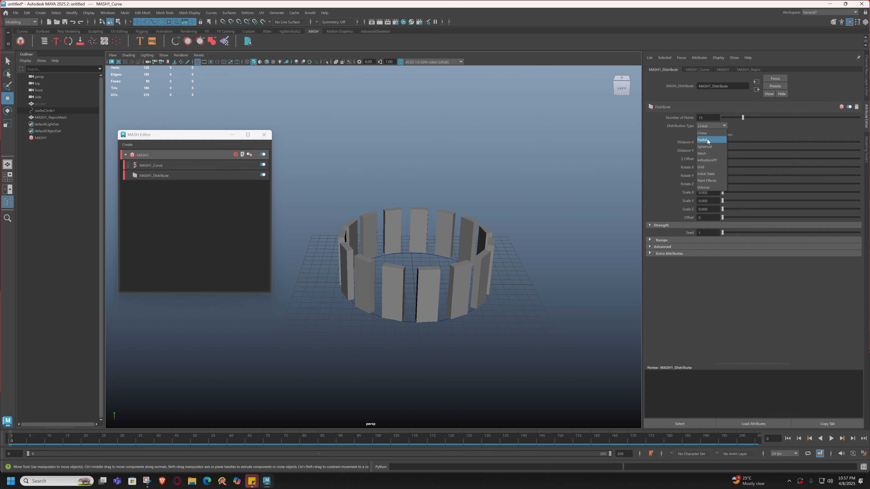
Switch Distribution Type to Radial and try different radius, angle, axis and Z offset values.
left_click(703, 139)
left_click_drag(399, 225, 409, 245, "alt")
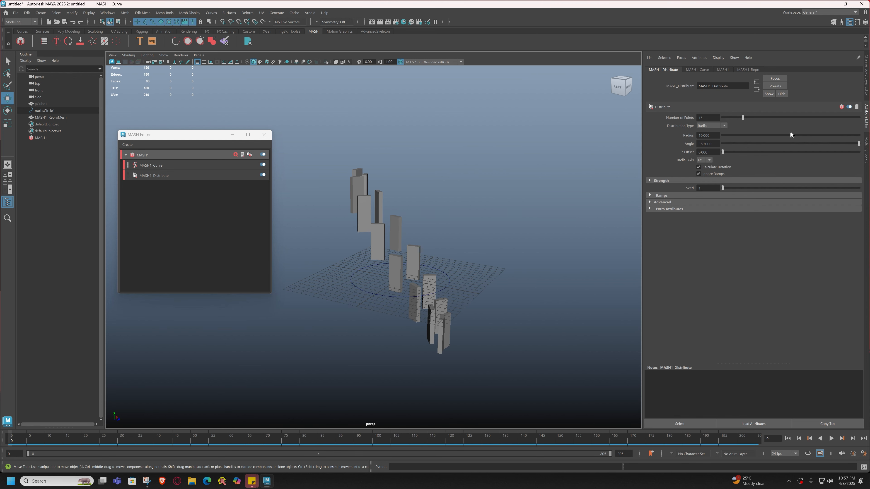
left_click_drag(790, 135, 692, 141)
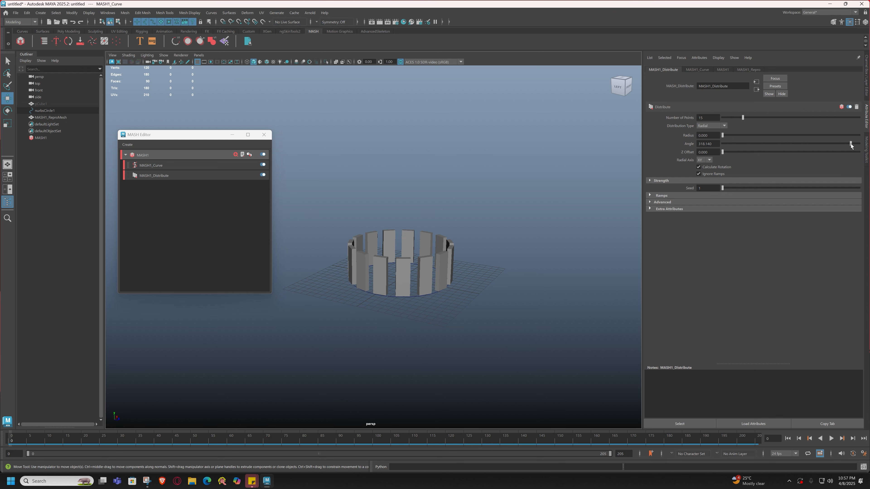
mouse_move(851, 144)
left_mouse_down()
mouse_move(778, 143)
mouse_move(853, 143)
left_mouse_up()
mouse_move(722, 153)
left_mouse_down()
mouse_move(812, 156)
mouse_move(709, 155)
left_mouse_up()
left_click(700, 174)
left_click_drag(728, 150, 749, 141)
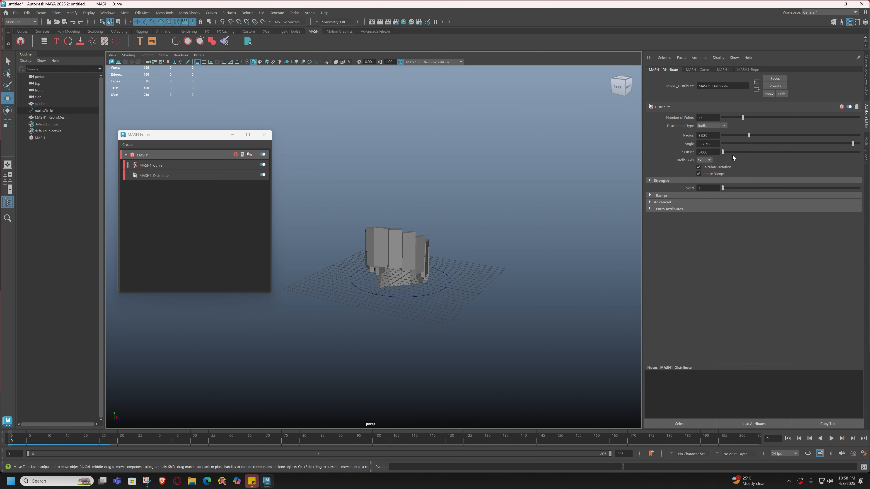
Set Radial Axis to ZX, Angle to 86.113 and Z Offset to 20.332, then select MASH1.
left_click(703, 160)
left_click(700, 181)
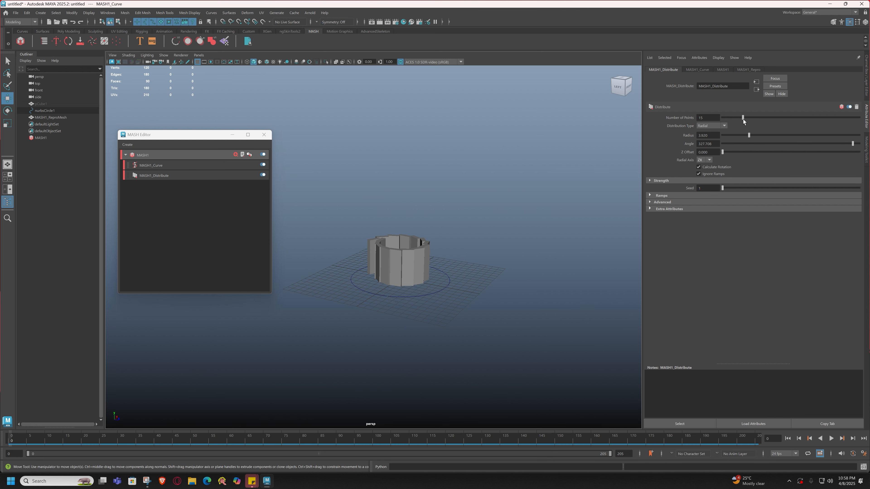
mouse_move(749, 136)
left_mouse_down()
mouse_move(765, 138)
mouse_move(672, 143)
mouse_move(757, 146)
left_mouse_up()
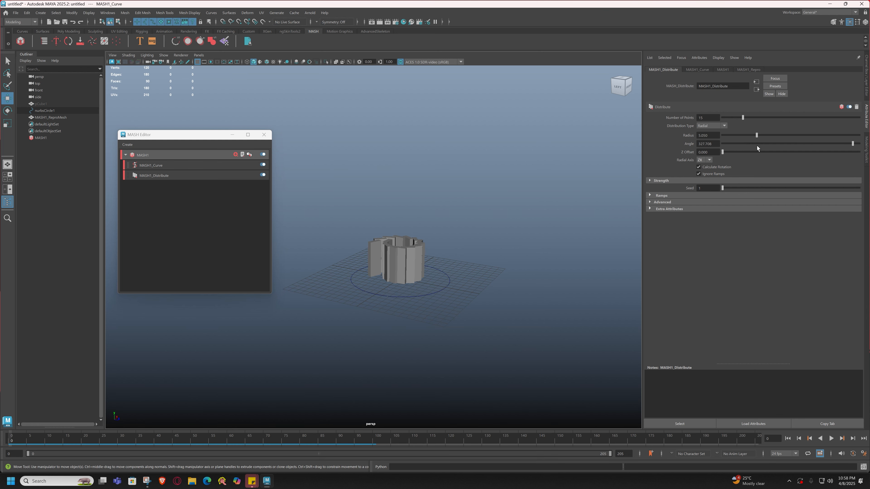
left_click_drag(464, 243, 444, 262, "alt")
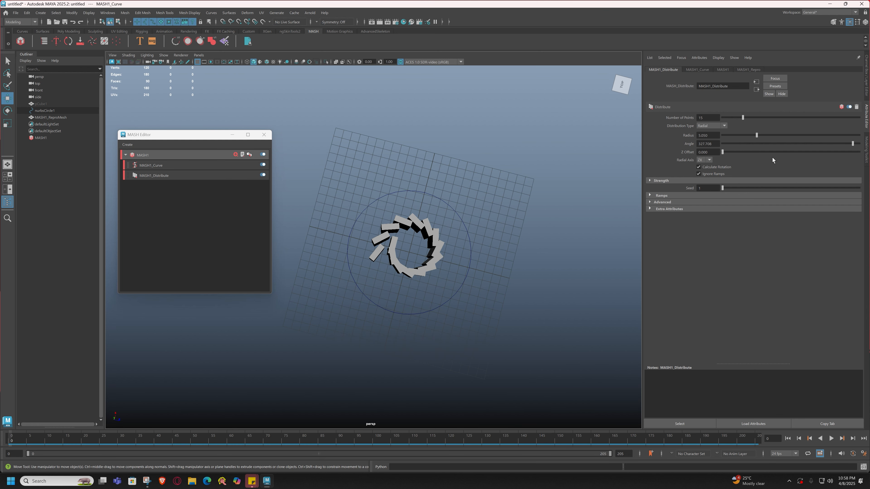
left_click_drag(763, 142, 819, 152)
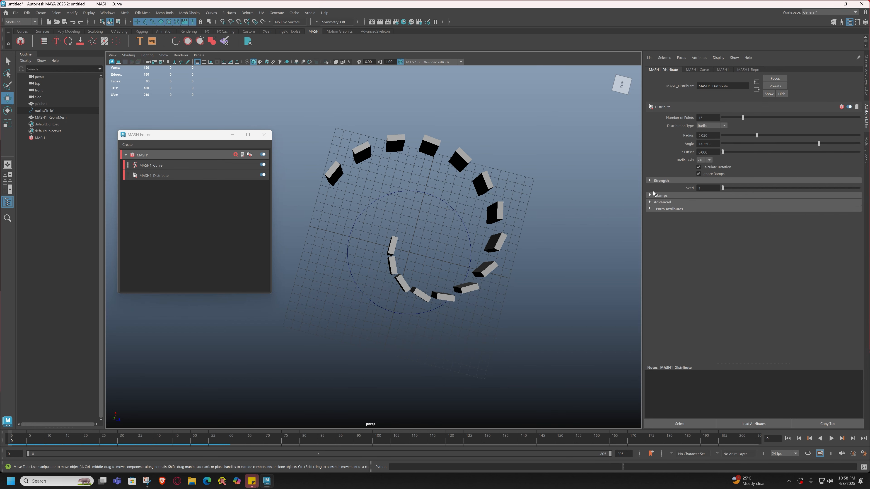
mouse_move(451, 202)
left_mouse_down("alt")
mouse_move(443, 228)
mouse_move(444, 204)
left_mouse_up("alt")
mouse_move(820, 143)
left_mouse_down()
mouse_move(782, 144)
mouse_move(824, 147)
mouse_move(807, 144)
left_mouse_up()
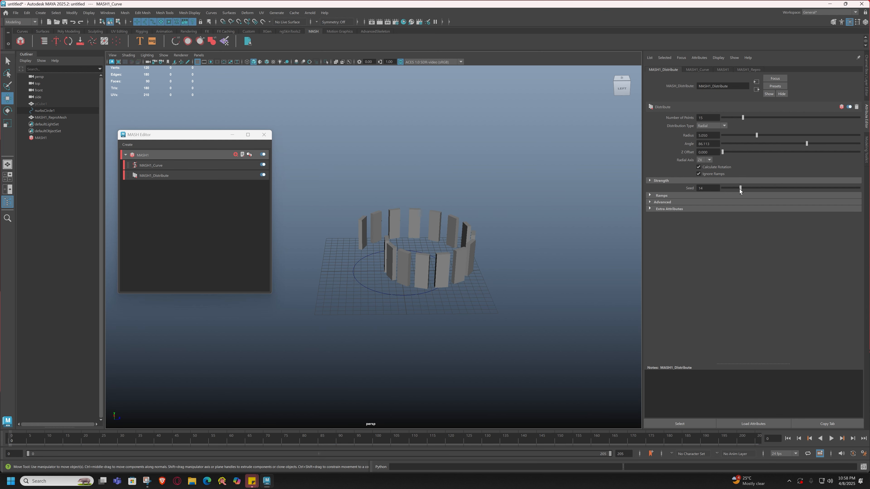
left_click_drag(732, 153, 769, 152)
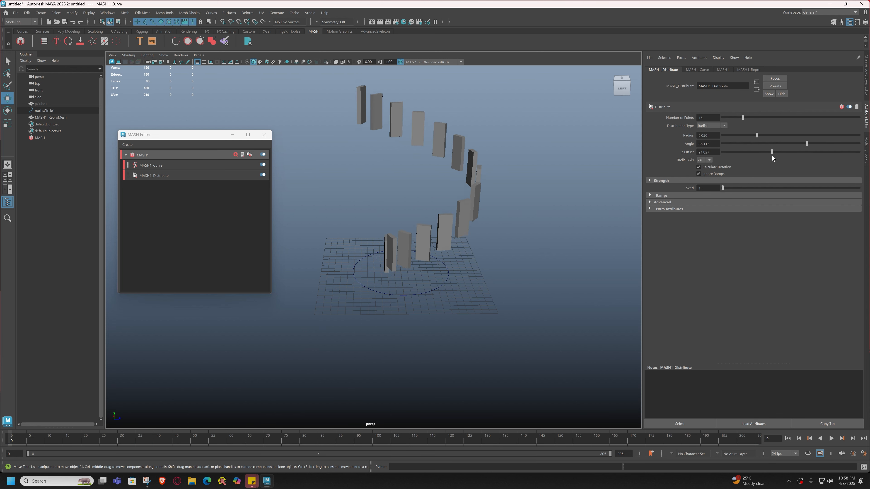
left_click_drag(486, 184, 452, 199, "alt")
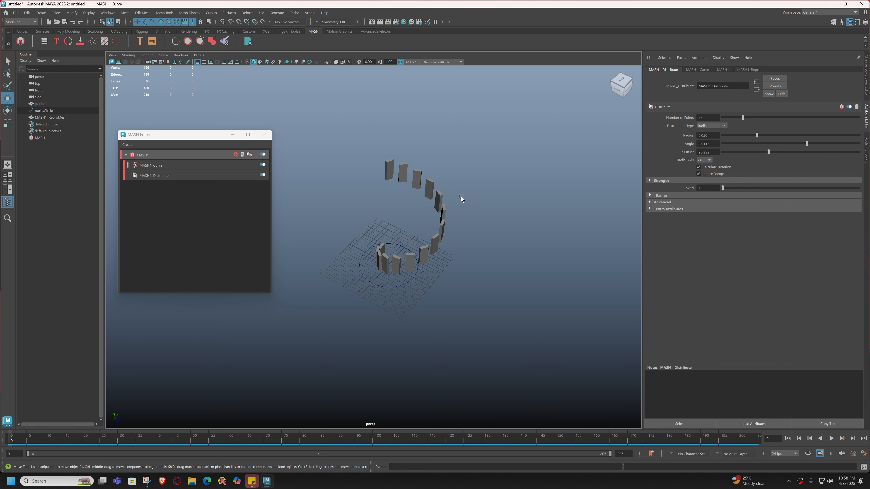
left_click(151, 158)
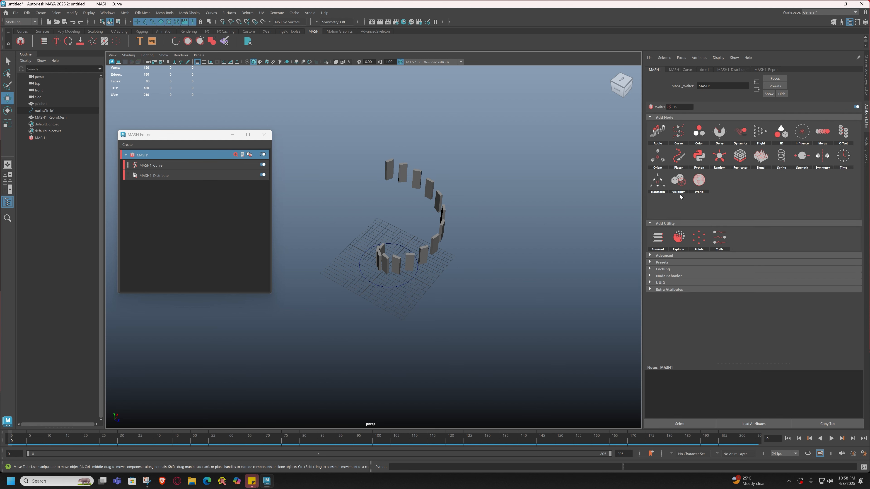